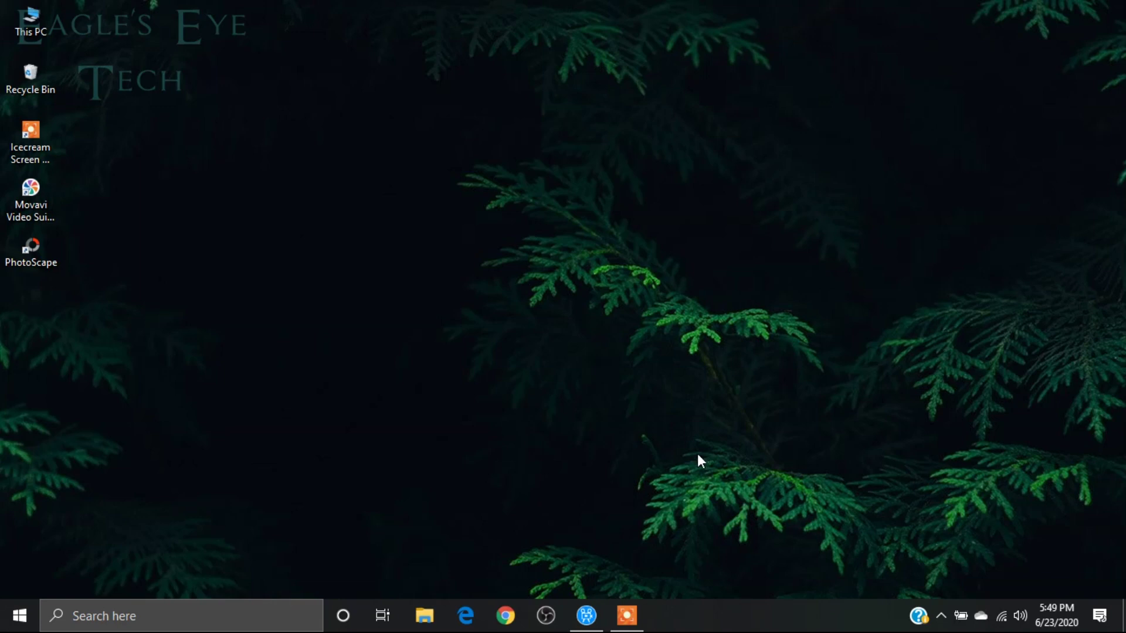
# Restore the Movavi Video Suite window from the taskbar
pyautogui.click(586, 614)
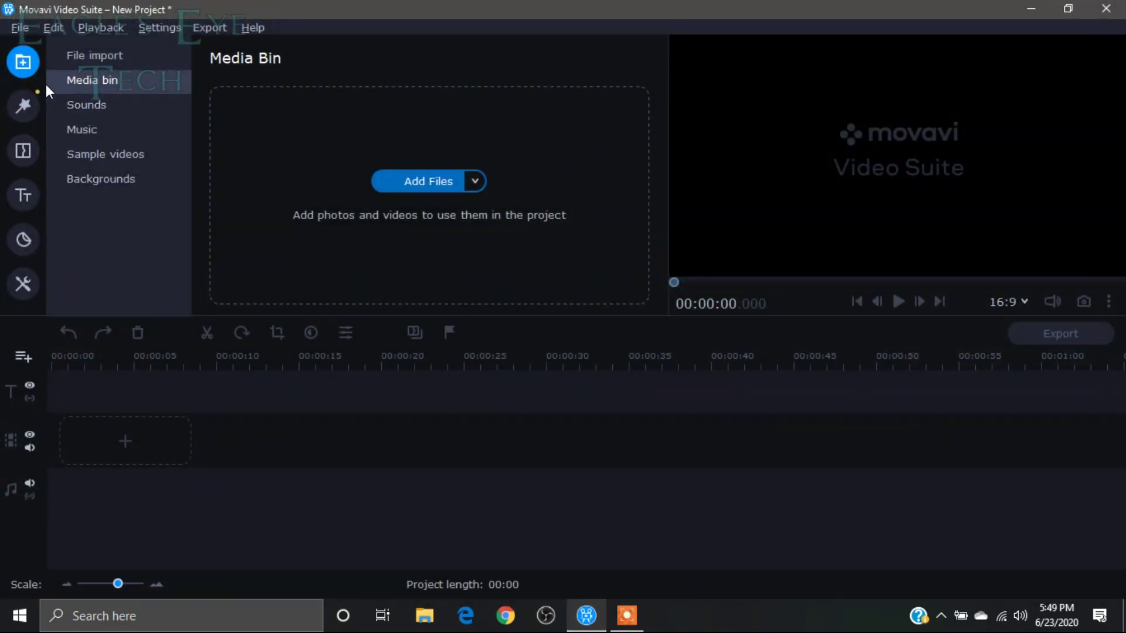
# Place the plain Black background, 4 seconds long, at the start of the timeline
pyautogui.click(101, 178)
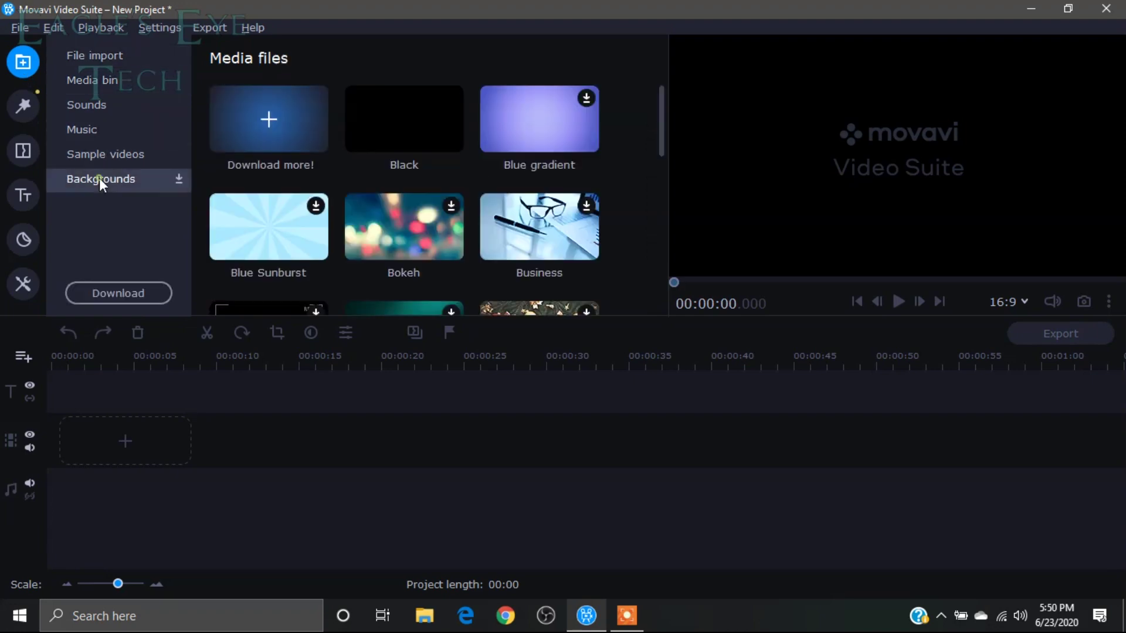
pyautogui.click(393, 132)
pyautogui.moveTo(393, 132); pyautogui.dragTo(56, 423)
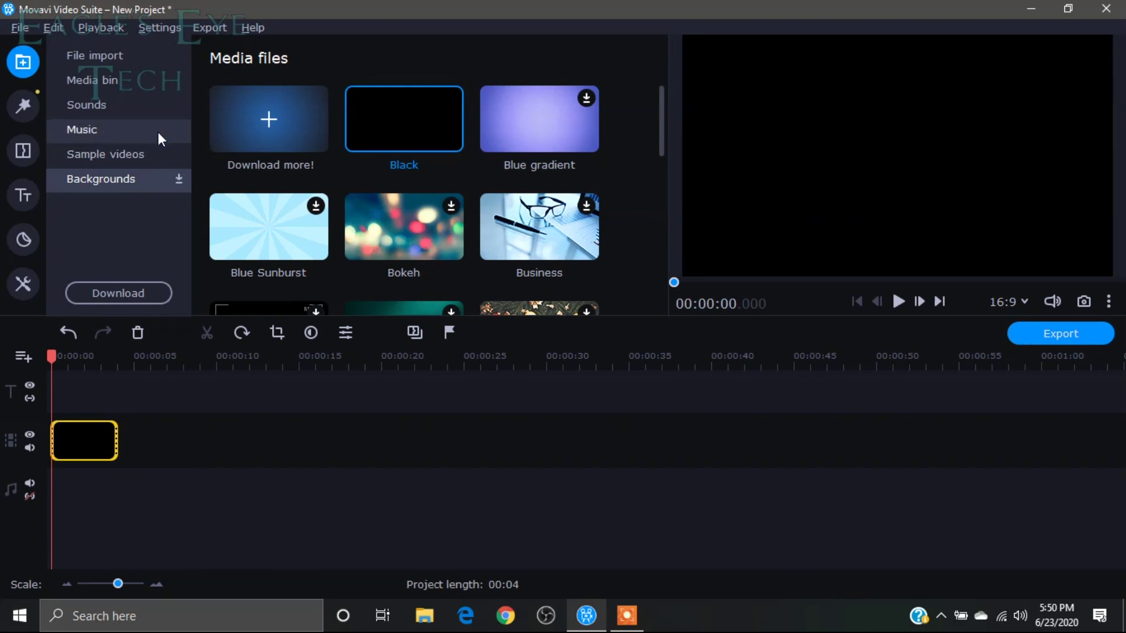
pyautogui.click(122, 61)
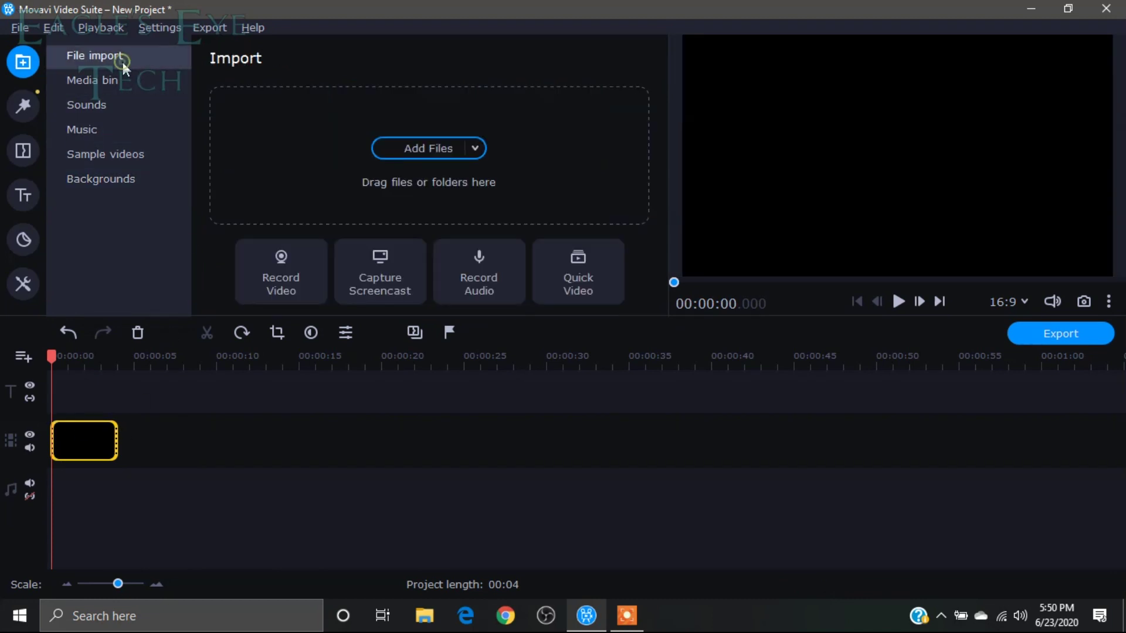
# Import 17.mp4 onto a track above the black clip, then stretch the black clip to 15 seconds
pyautogui.click(417, 146)
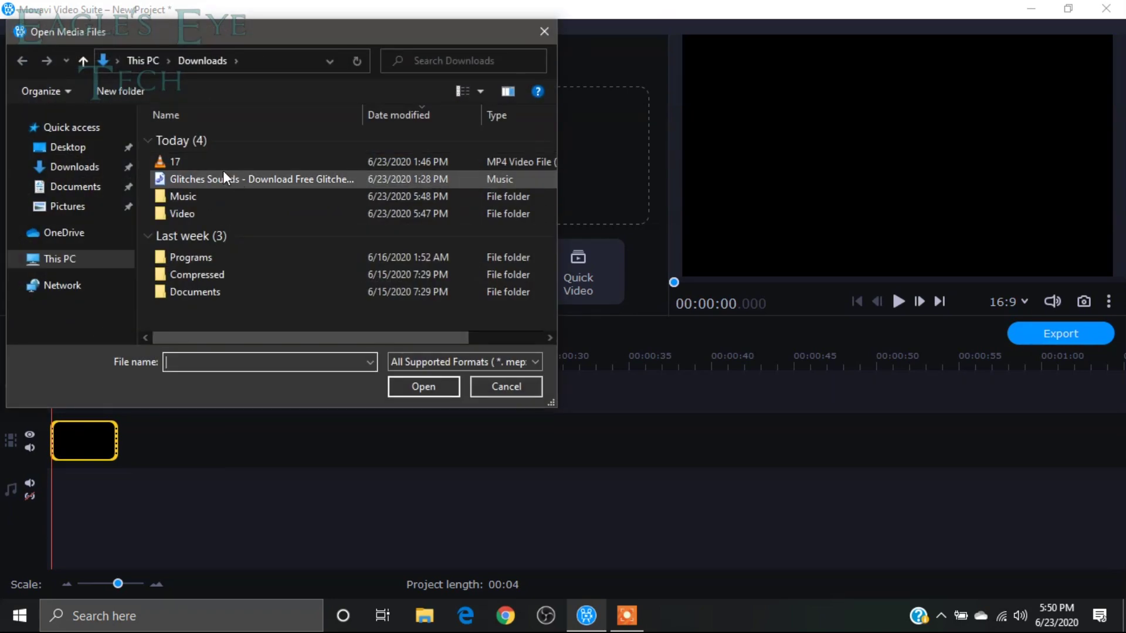
pyautogui.doubleClick(223, 161)
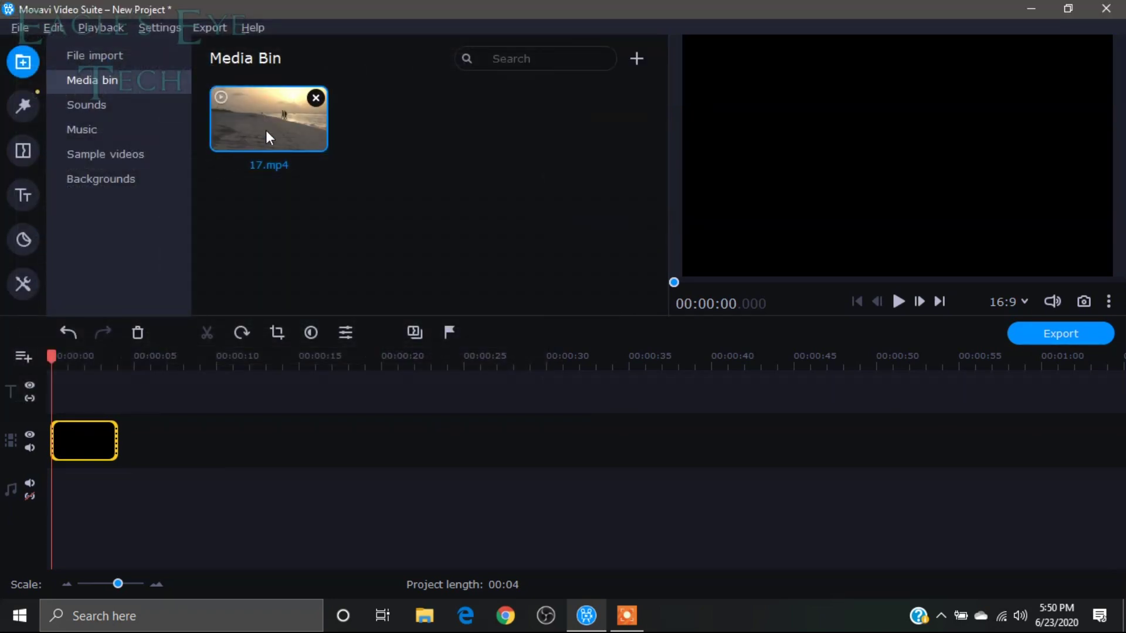
pyautogui.moveTo(267, 134); pyautogui.dragTo(157, 435)
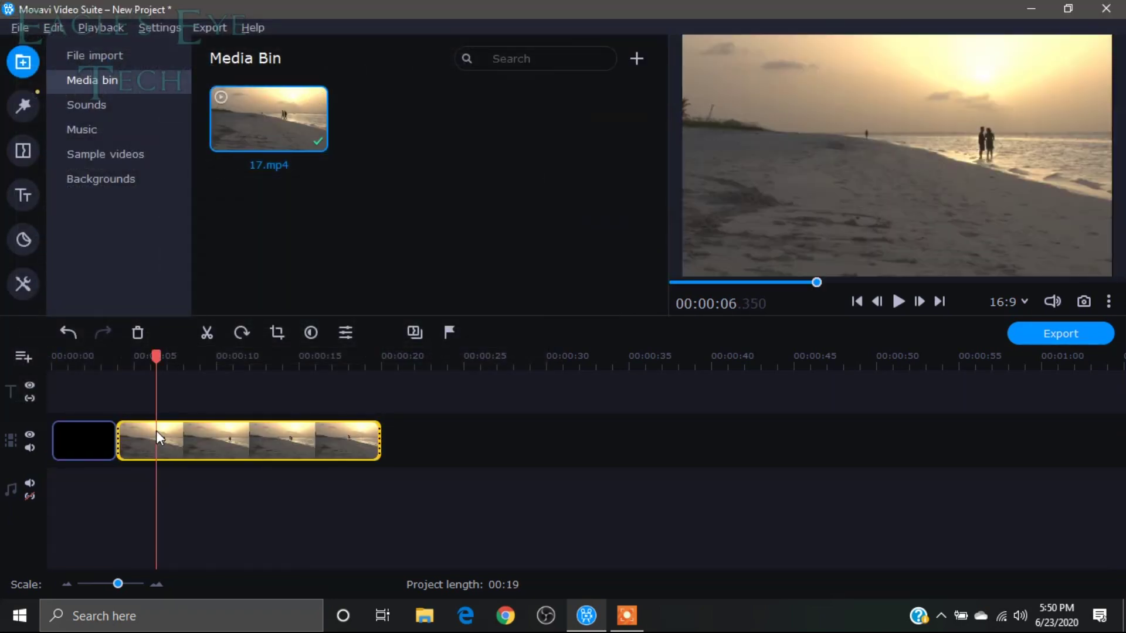
pyautogui.moveTo(156, 430); pyautogui.dragTo(71, 436)
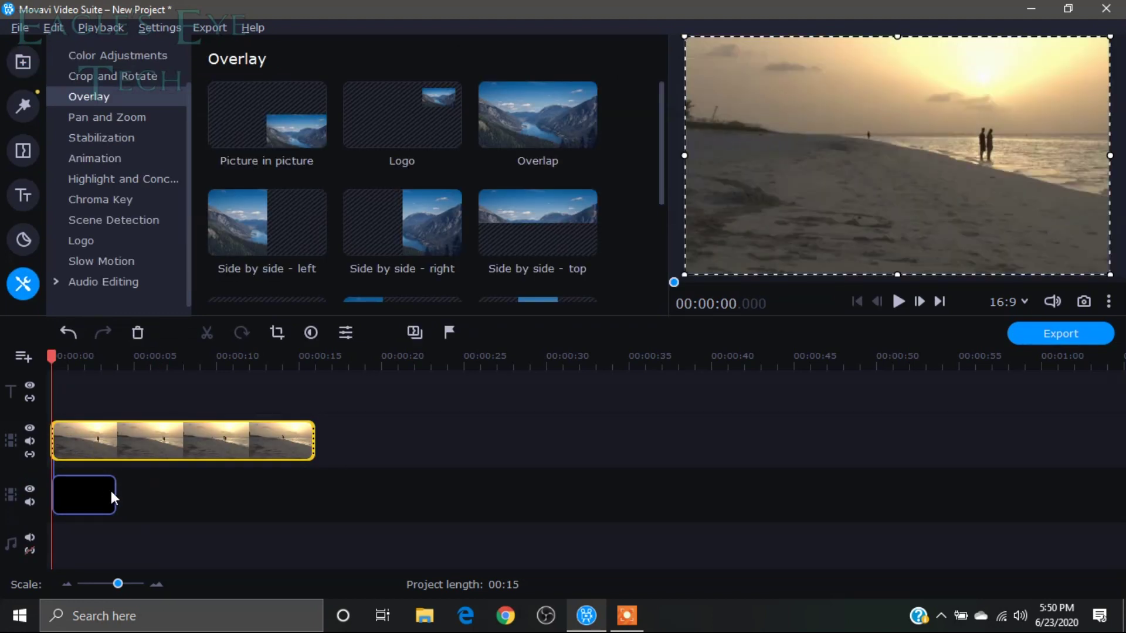
pyautogui.moveTo(112, 493); pyautogui.dragTo(310, 498)
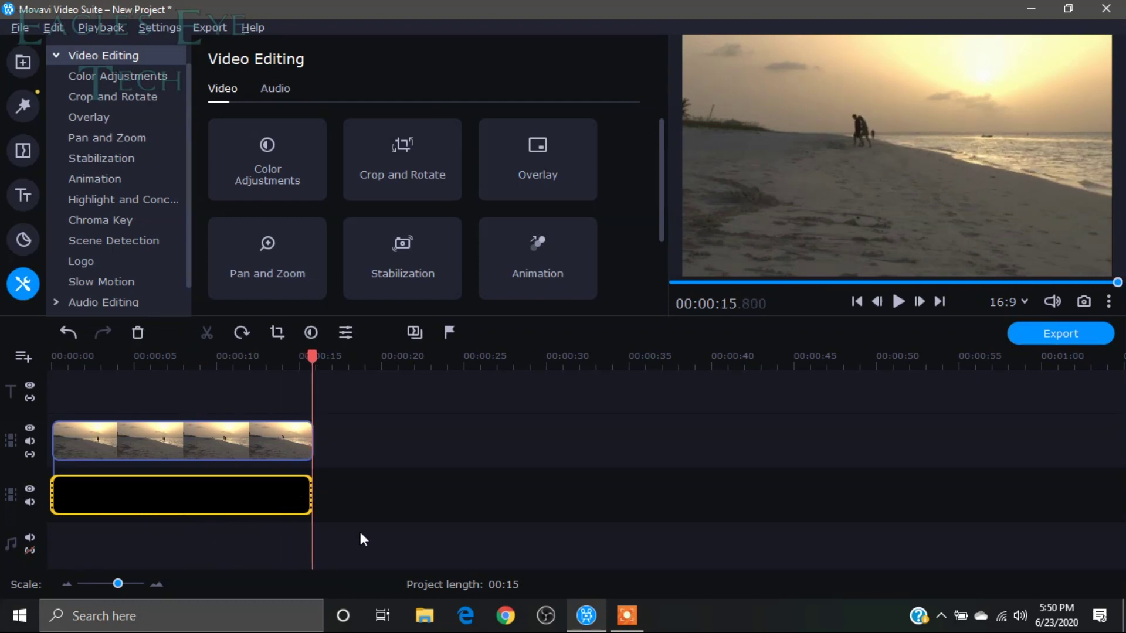
pyautogui.click(72, 442)
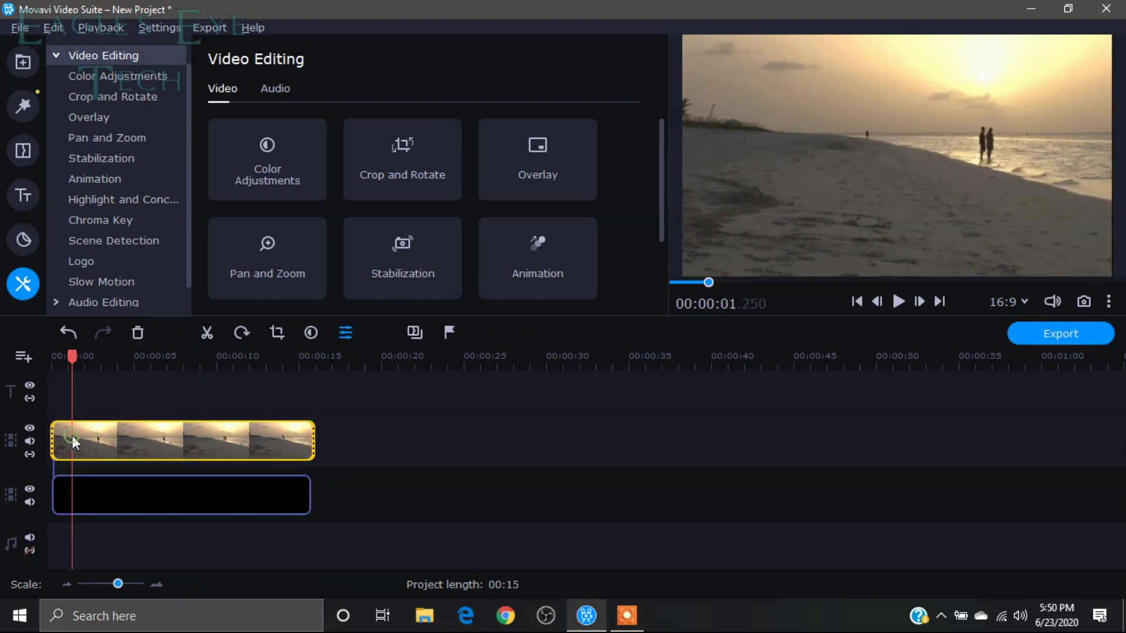
pyautogui.click(313, 434)
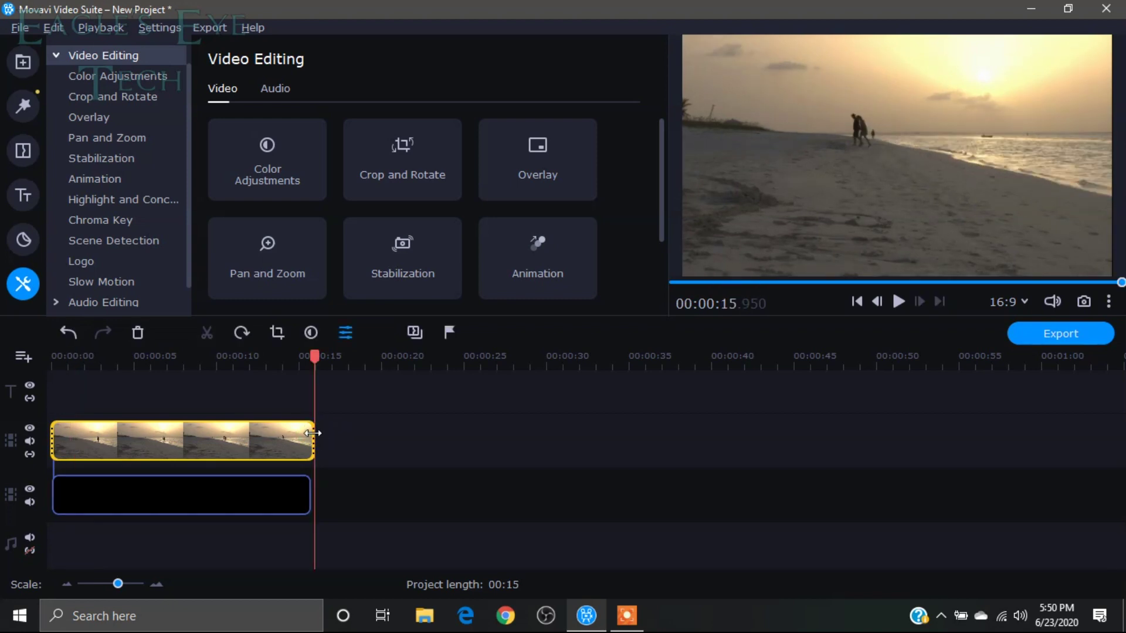
pyautogui.click(78, 443)
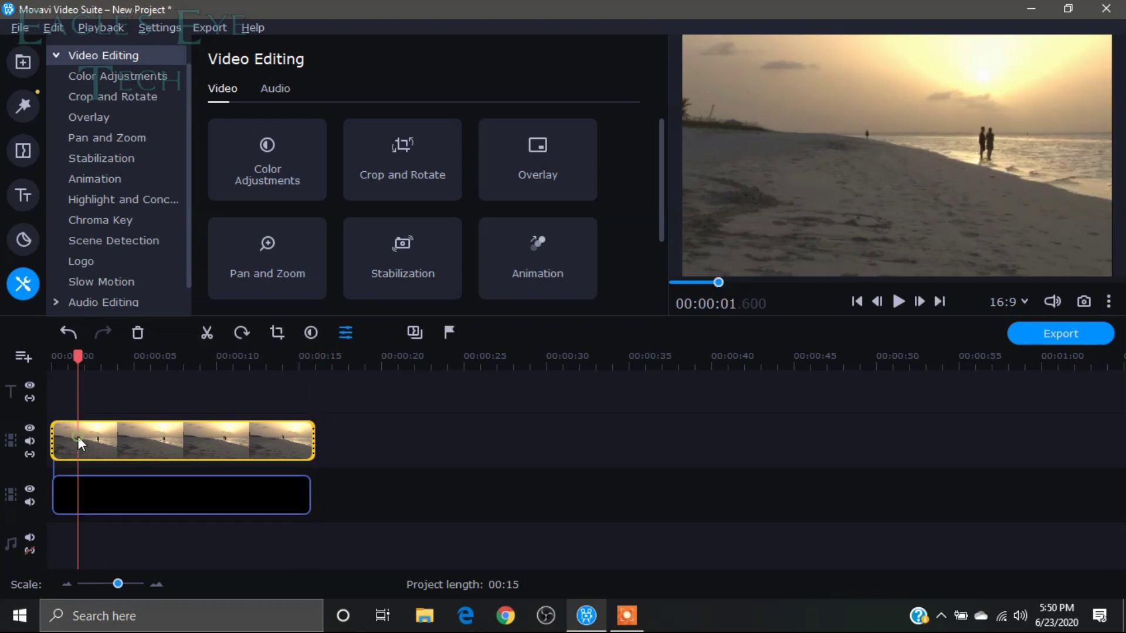
# Split the beach clip at 3.5 seconds and again one frame later
pyautogui.click(110, 438)
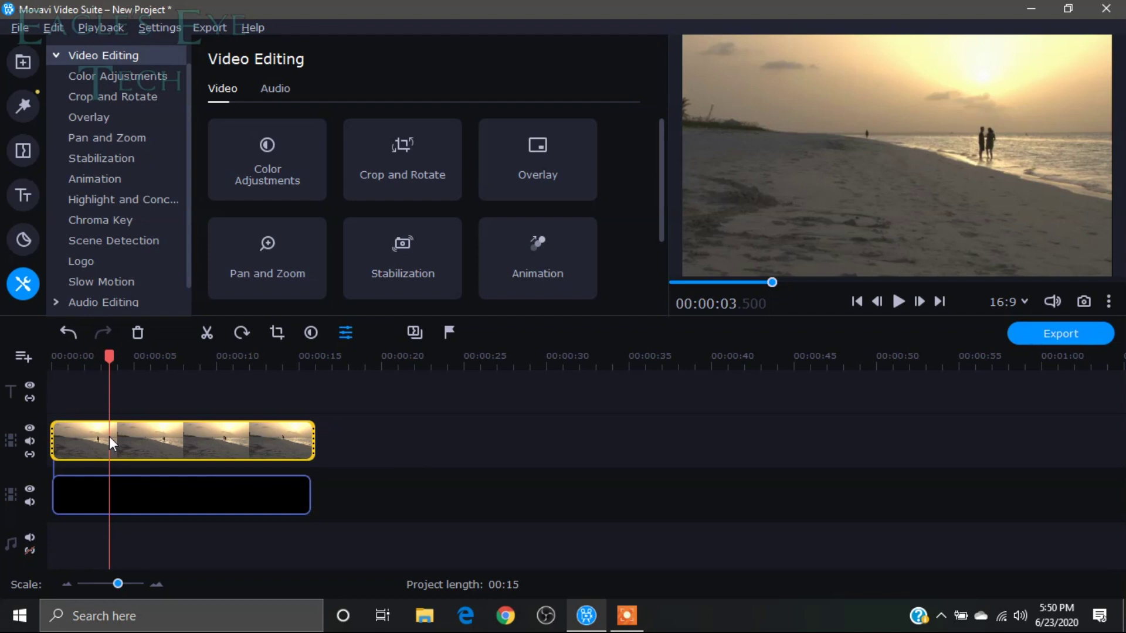
pyautogui.click(207, 332)
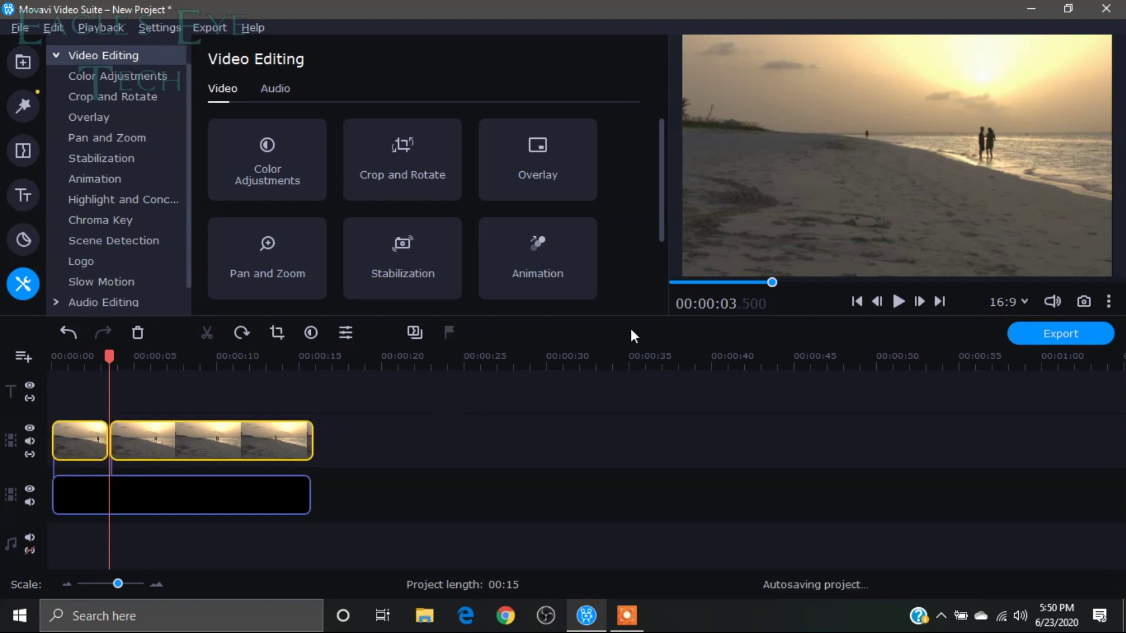
pyautogui.click(920, 300)
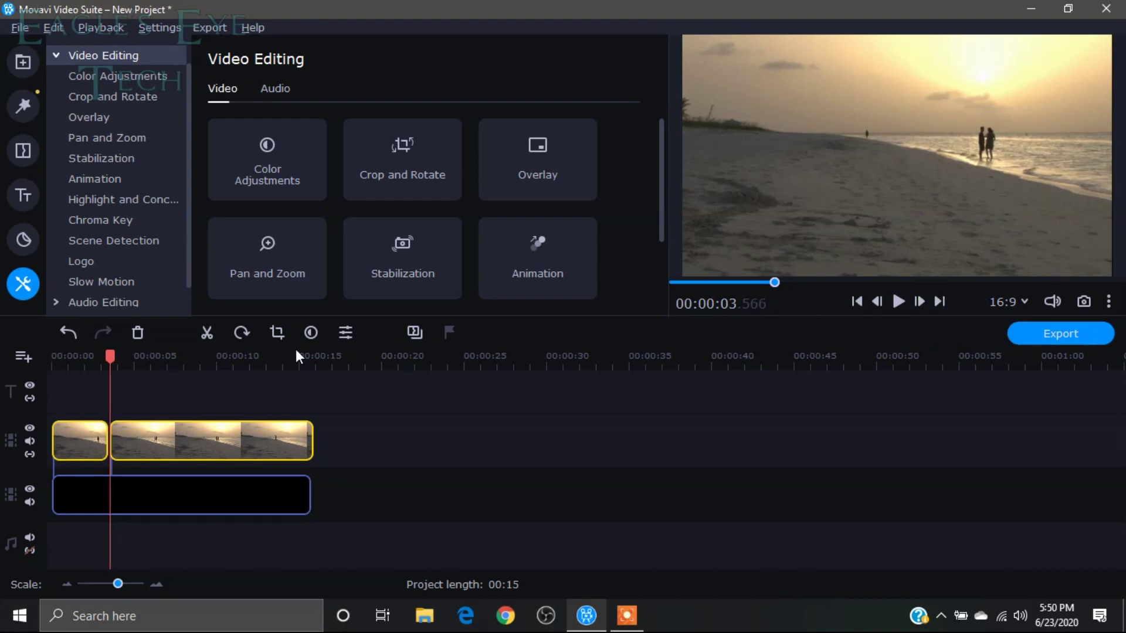
pyautogui.click(206, 332)
# Keep advancing frame by frame and splitting, up to about 4.3 seconds
pyautogui.click(921, 301)
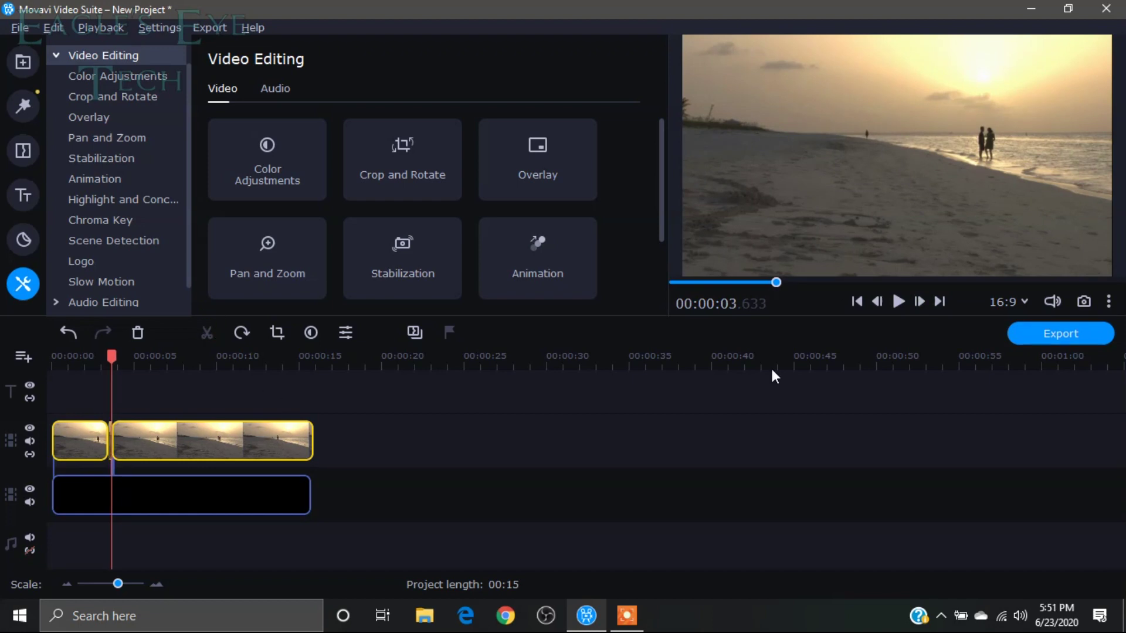
pyautogui.click(919, 300)
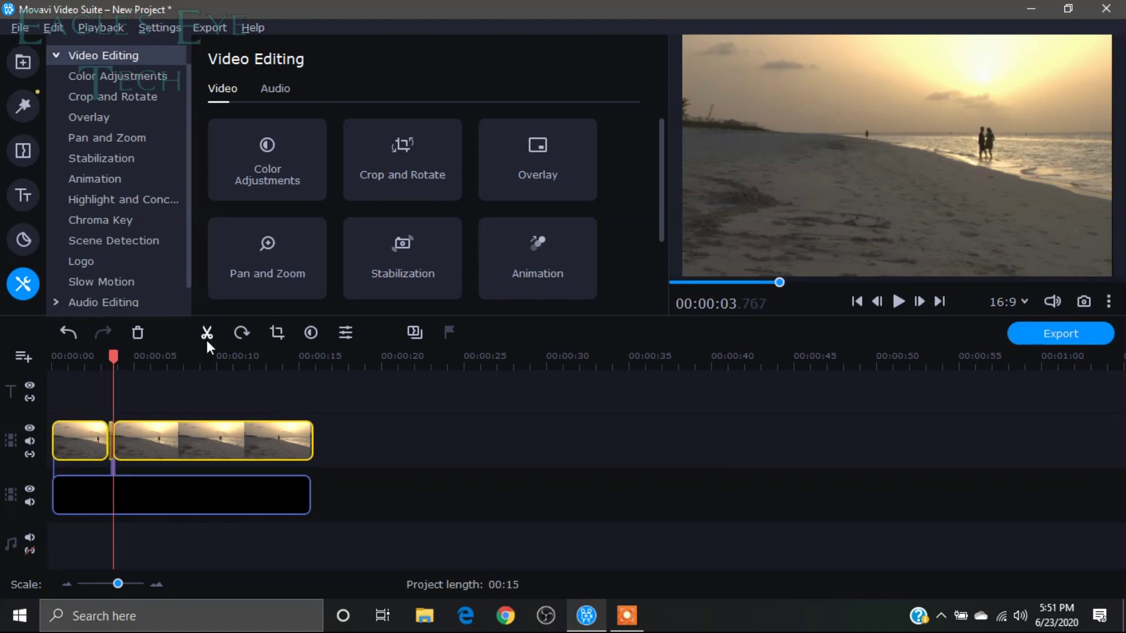
pyautogui.click(920, 301)
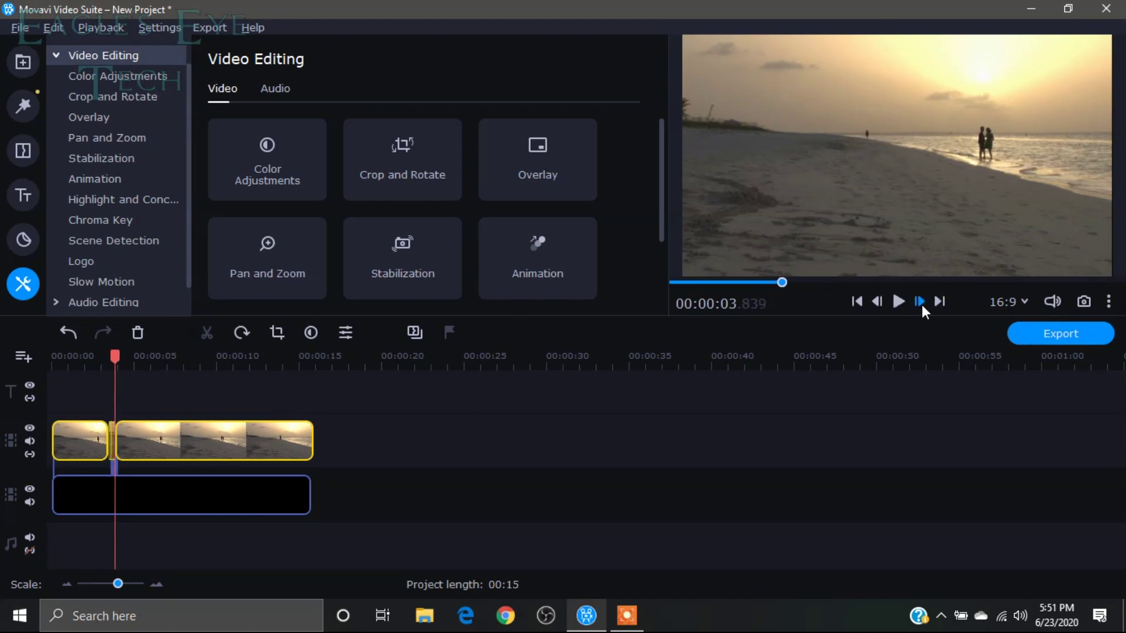
pyautogui.click(919, 301)
pyautogui.click(206, 338)
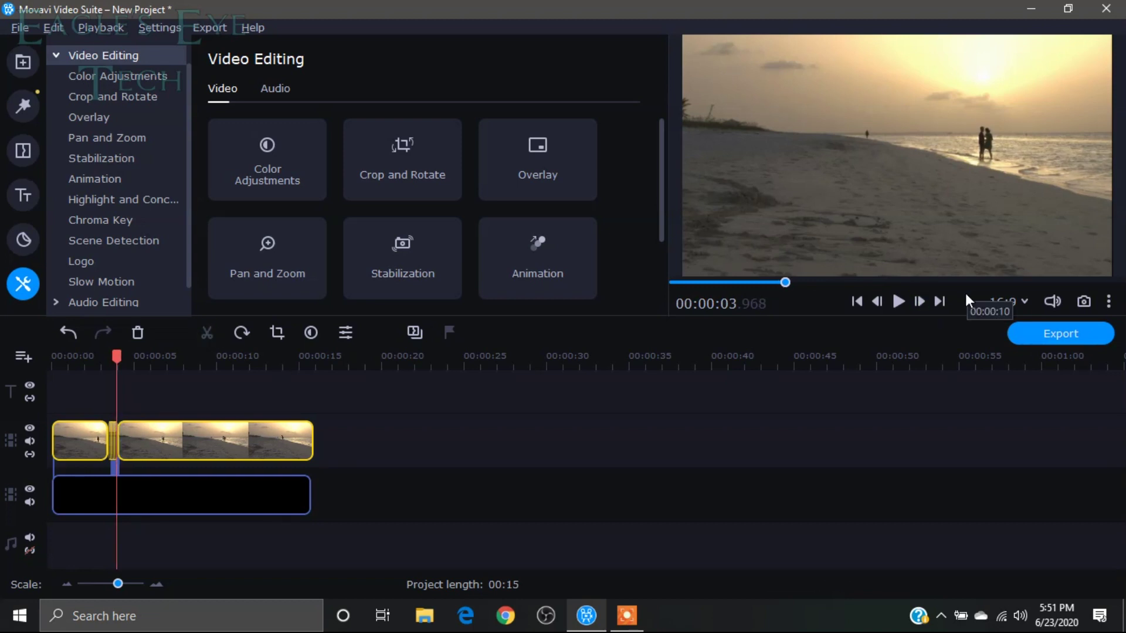
pyautogui.click(919, 301)
pyautogui.click(207, 339)
pyautogui.click(919, 301)
pyautogui.click(207, 339)
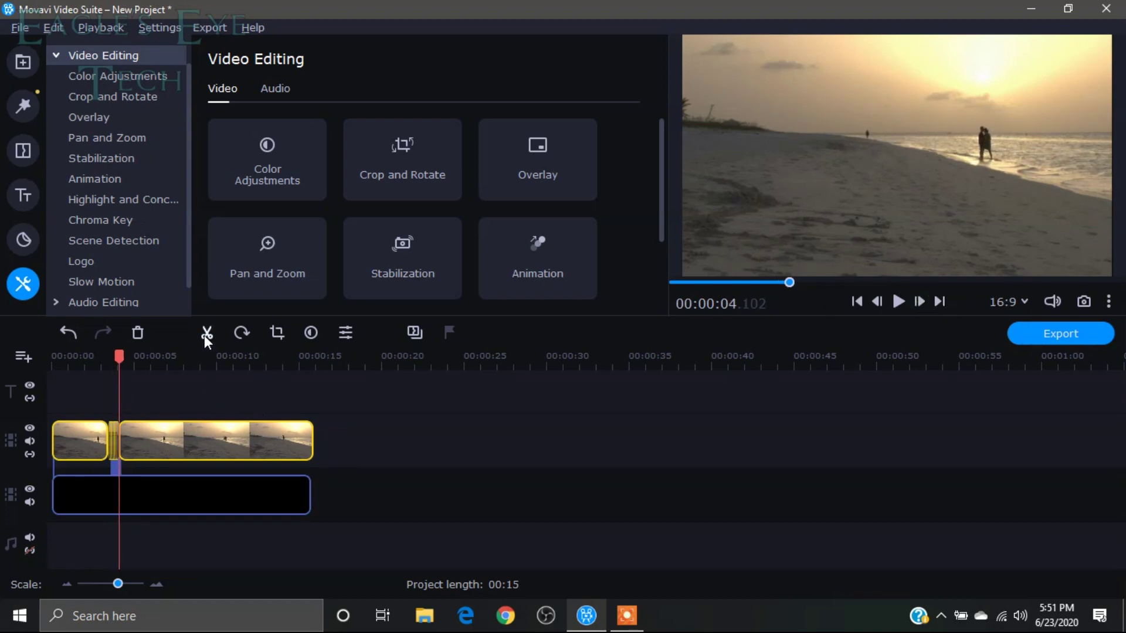
pyautogui.click(919, 301)
pyautogui.click(206, 333)
pyautogui.click(919, 300)
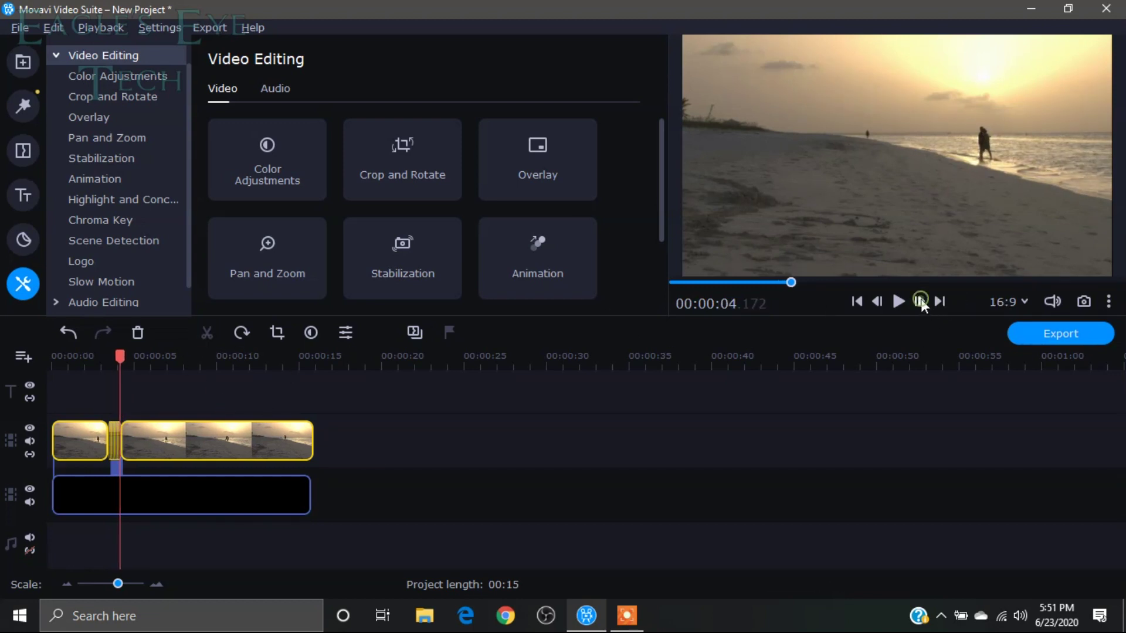
pyautogui.click(207, 333)
pyautogui.click(920, 301)
pyautogui.click(206, 333)
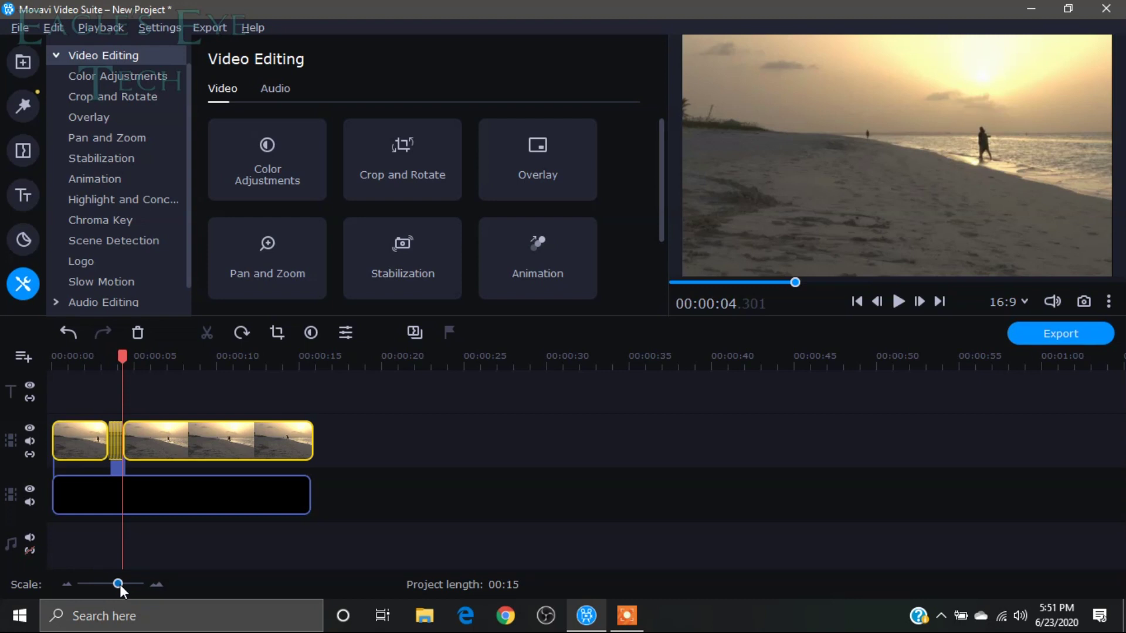
# Zoom the timeline in on the single-frame pieces and select the clip at 3.5 seconds
pyautogui.moveTo(121, 585); pyautogui.dragTo(139, 583)
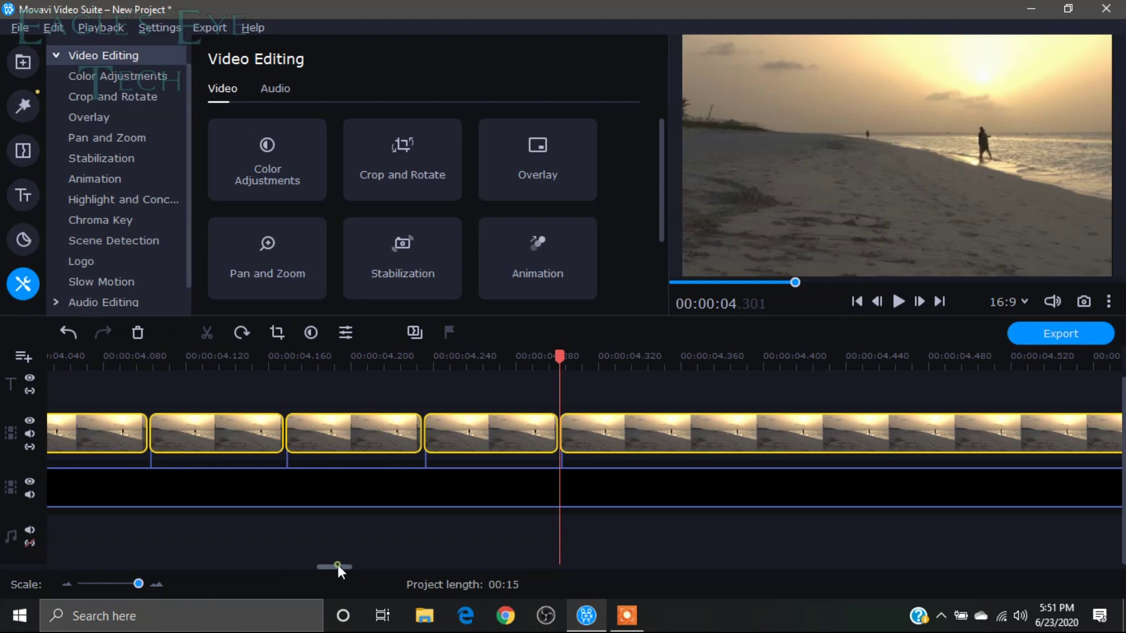
pyautogui.moveTo(337, 564); pyautogui.dragTo(282, 560)
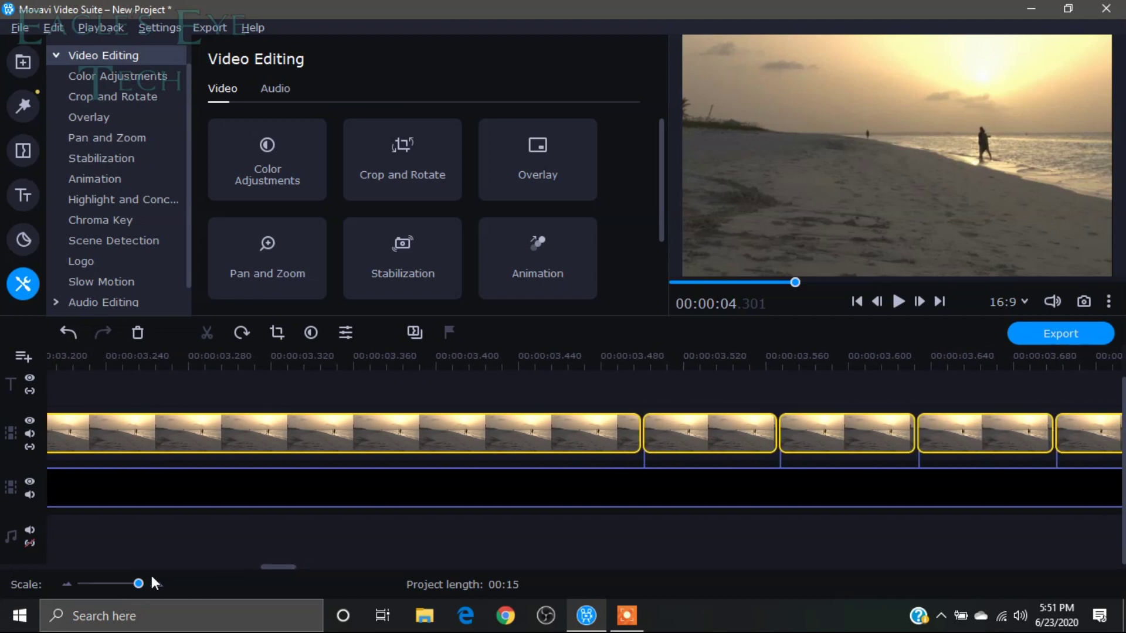
pyautogui.moveTo(137, 585); pyautogui.dragTo(136, 586)
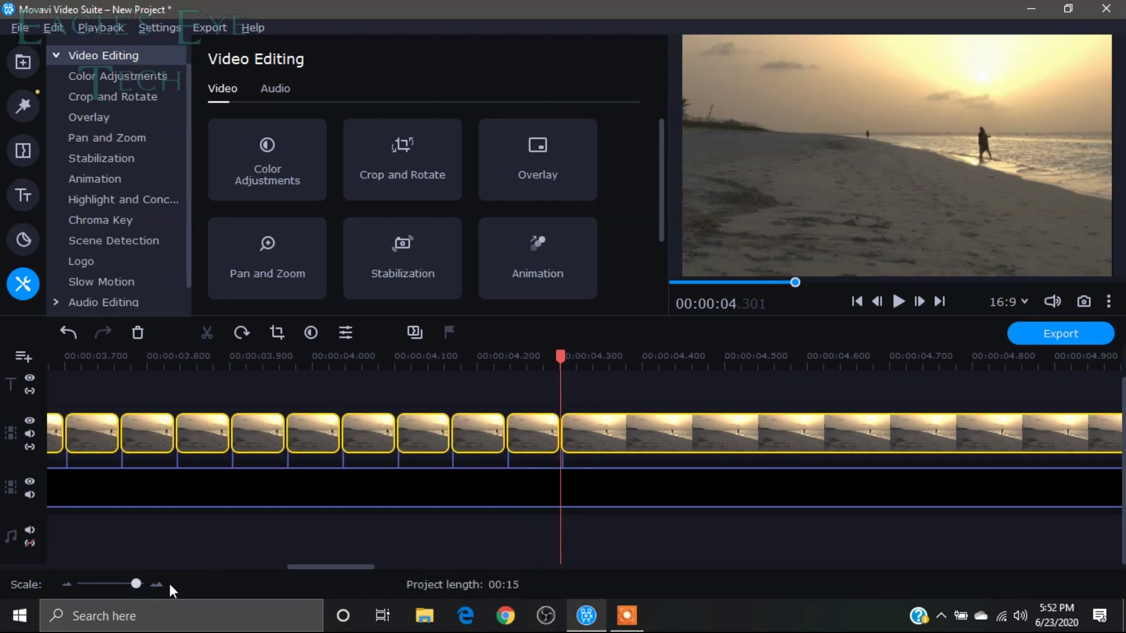
pyautogui.moveTo(314, 564); pyautogui.dragTo(276, 557)
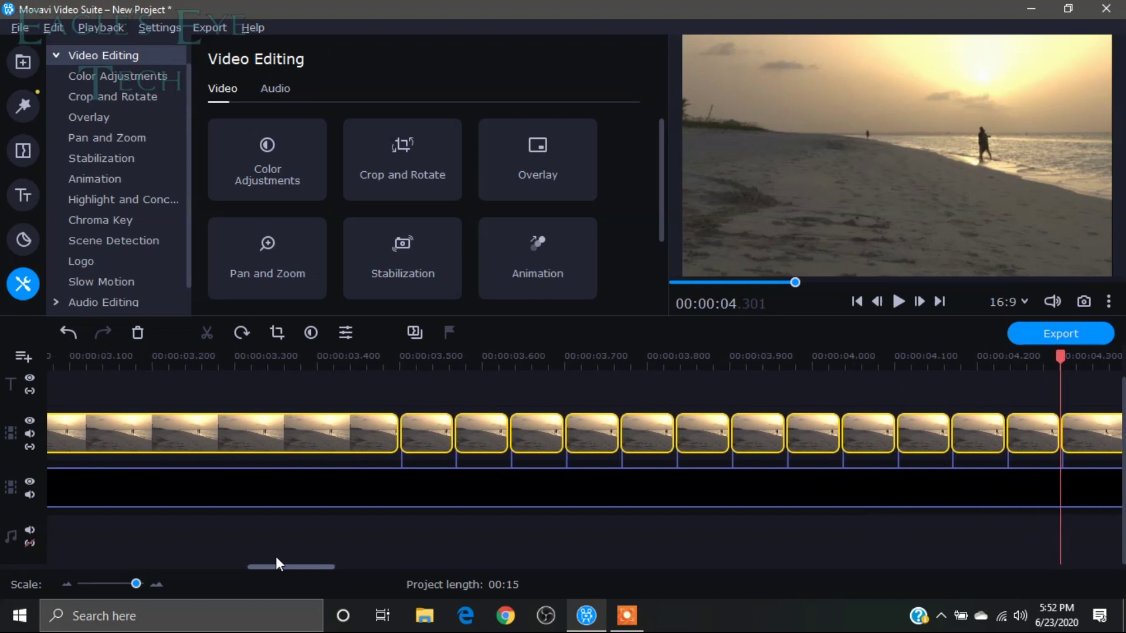
pyautogui.click(372, 439)
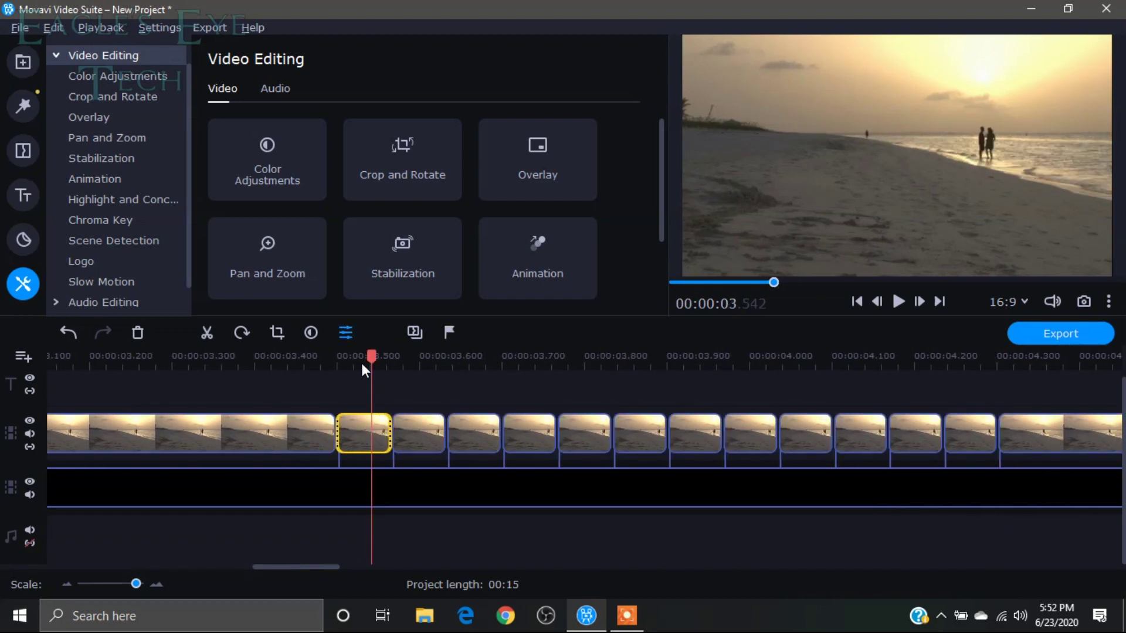
# Delete six alternate frame clips, from 3.5 s through those at about 4.1 and 4.23 s
pyautogui.click(139, 333)
pyautogui.click(472, 439)
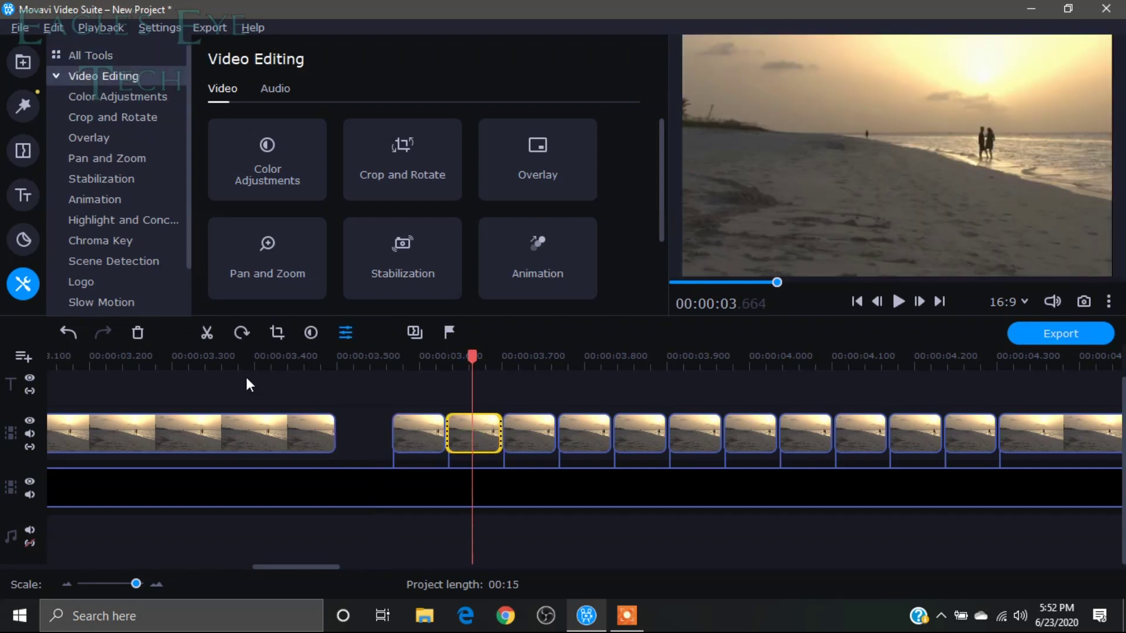
pyautogui.click(143, 330)
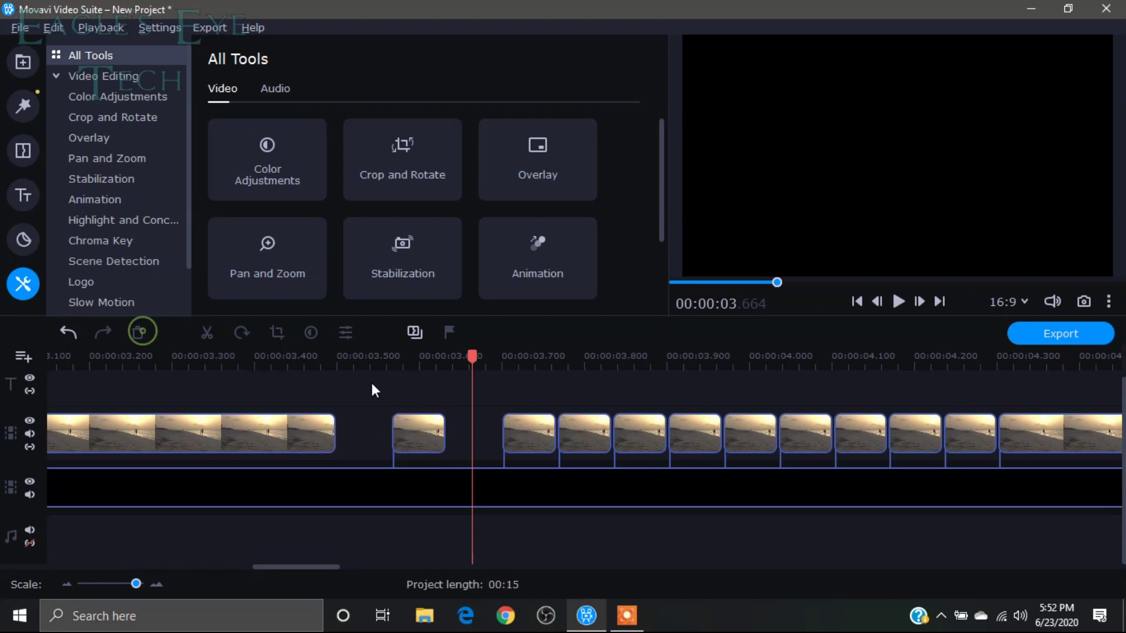
pyautogui.click(646, 431)
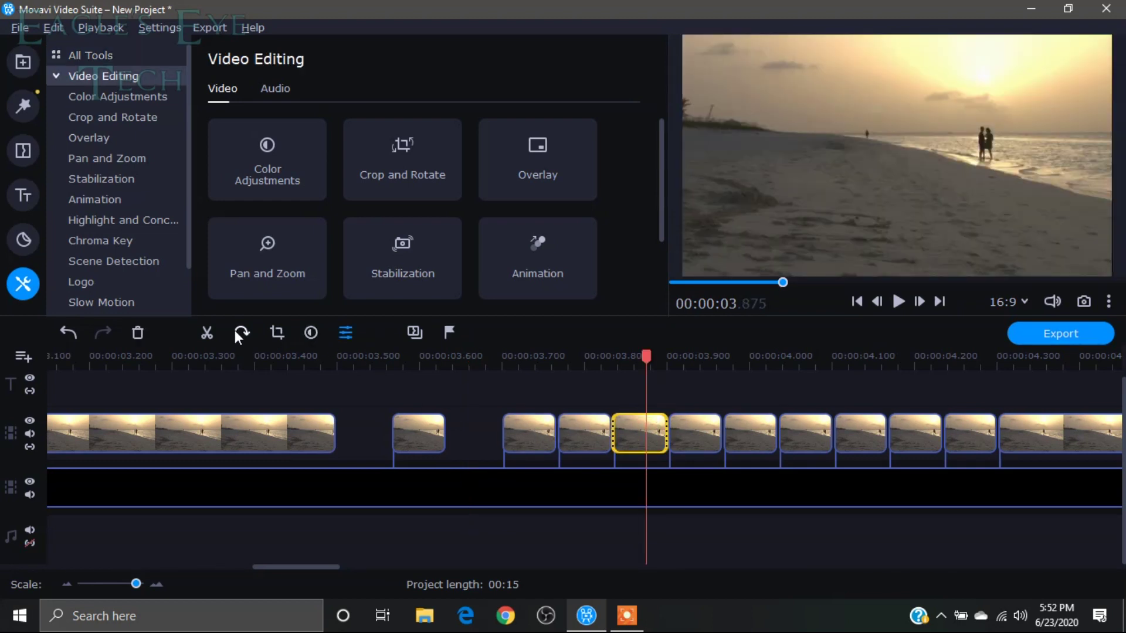
pyautogui.click(144, 331)
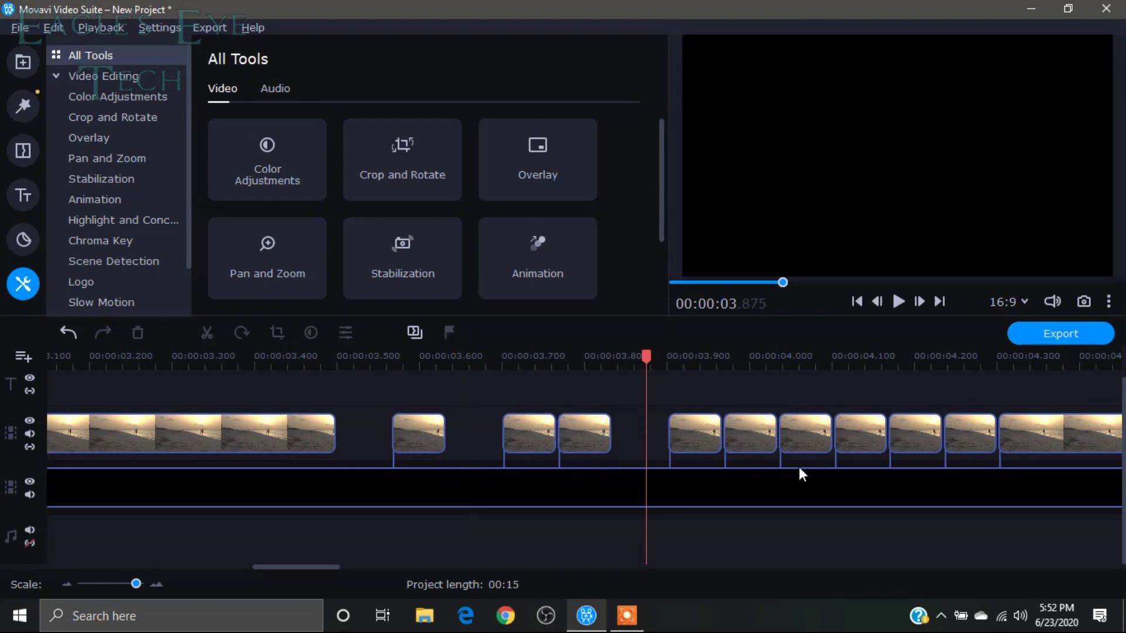
pyautogui.click(759, 441)
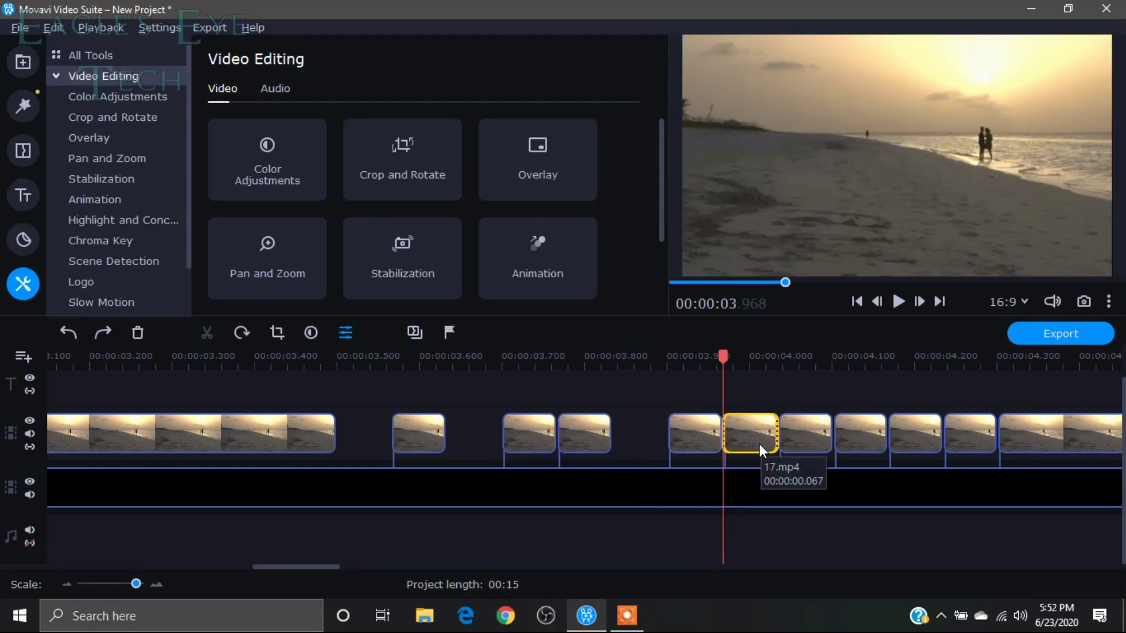
pyautogui.click(138, 333)
pyautogui.click(849, 440)
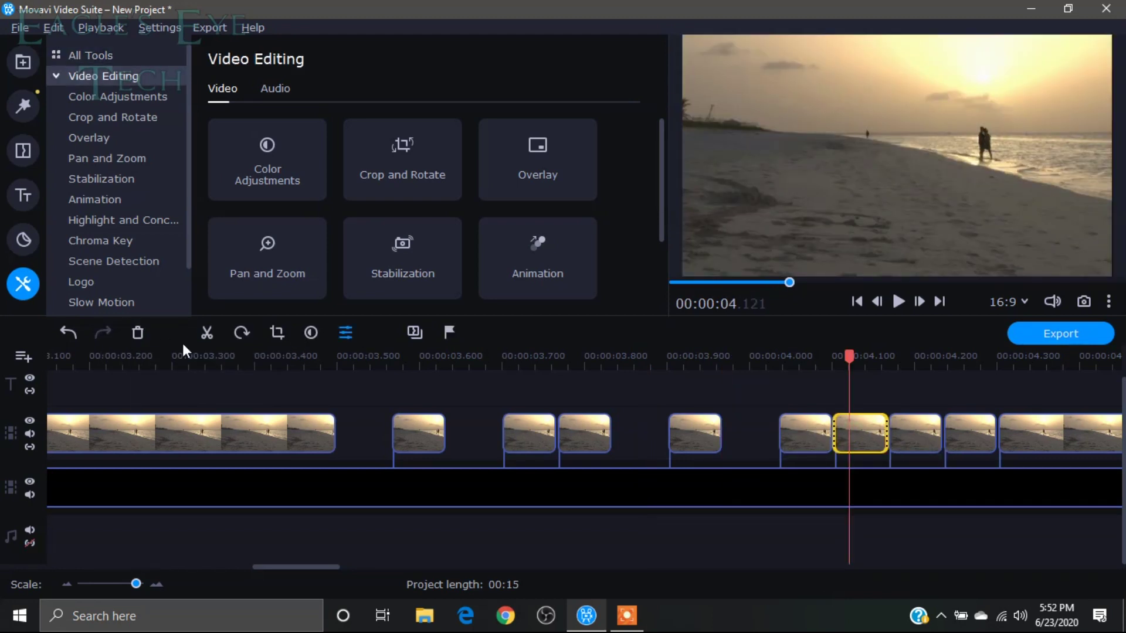
pyautogui.click(137, 332)
pyautogui.click(969, 436)
pyautogui.click(137, 332)
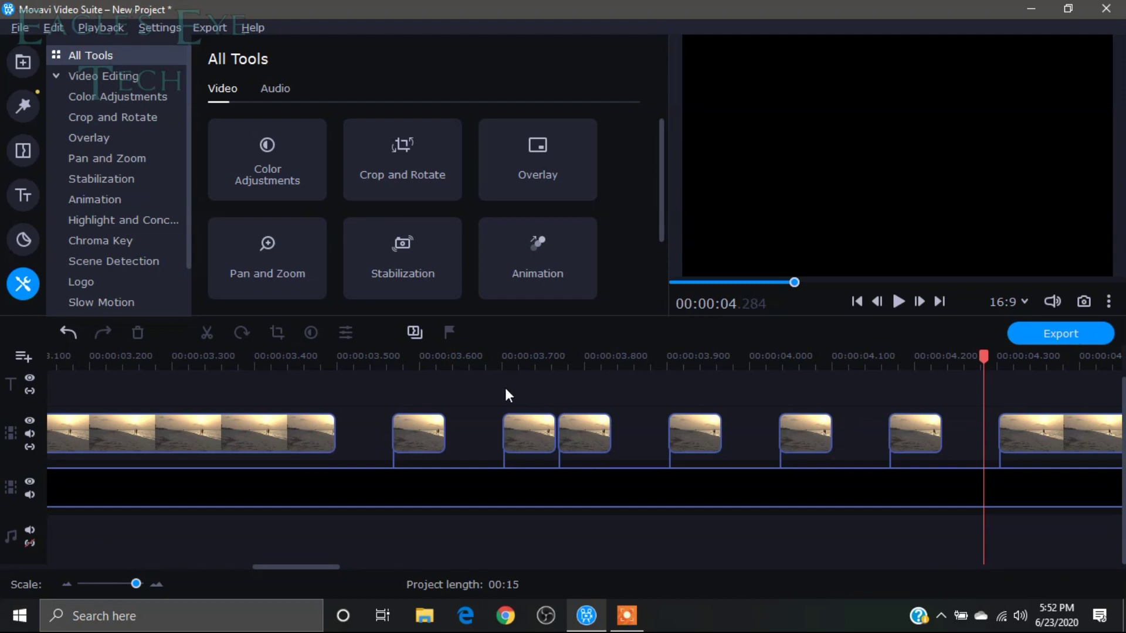
# Copy the first kept frame clip after the gap and paste it onto a new track above
pyautogui.click(431, 434)
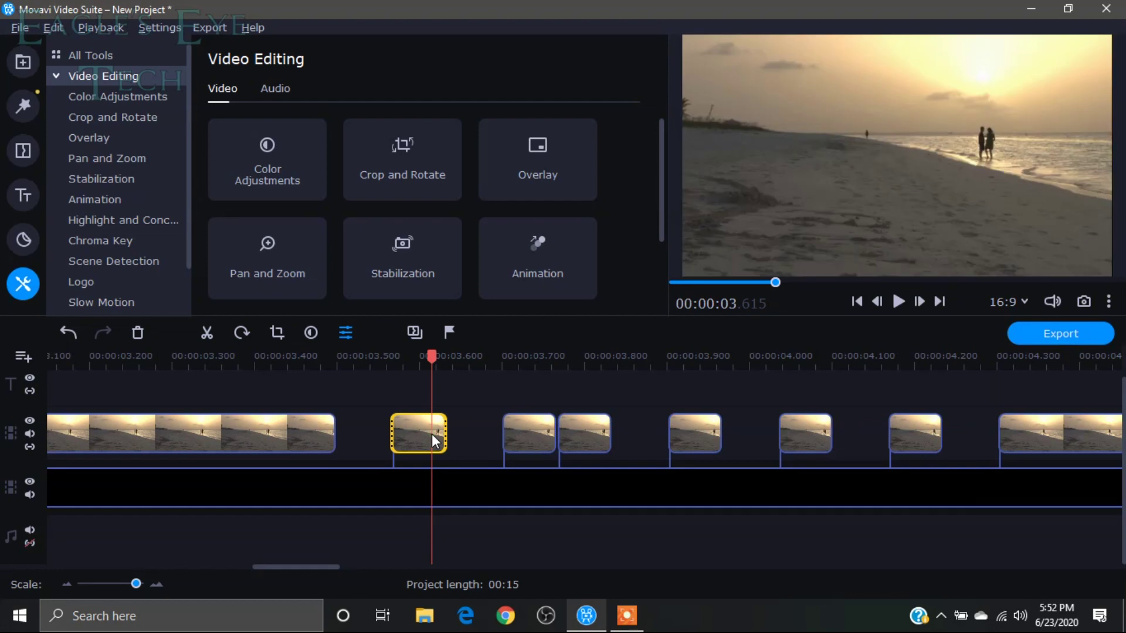
pyautogui.rightClick(421, 432)
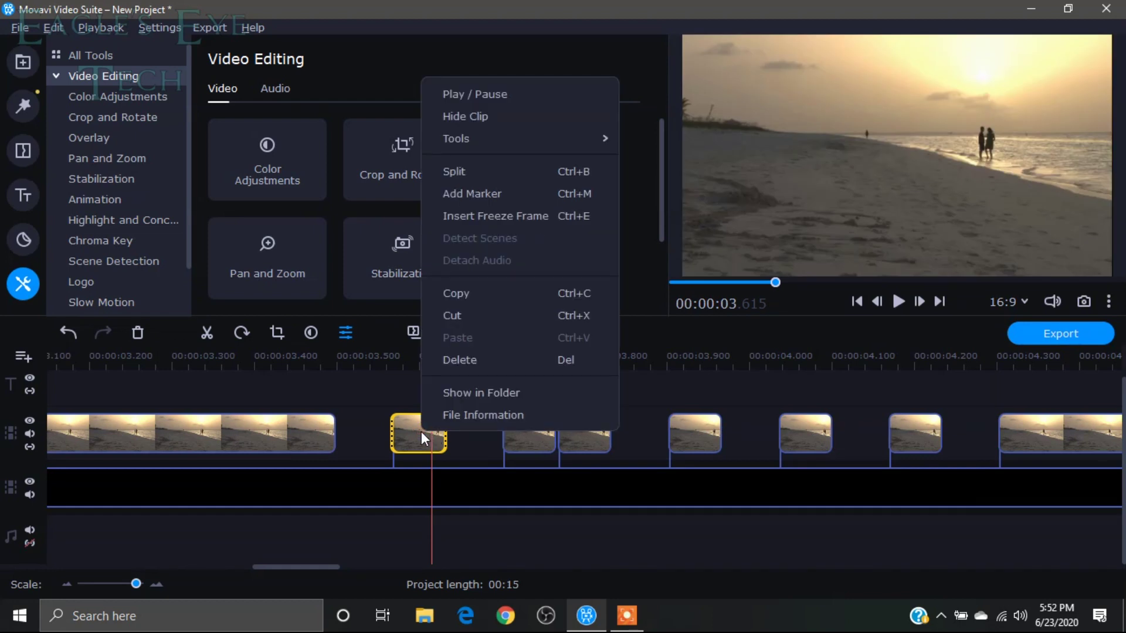
pyautogui.click(482, 297)
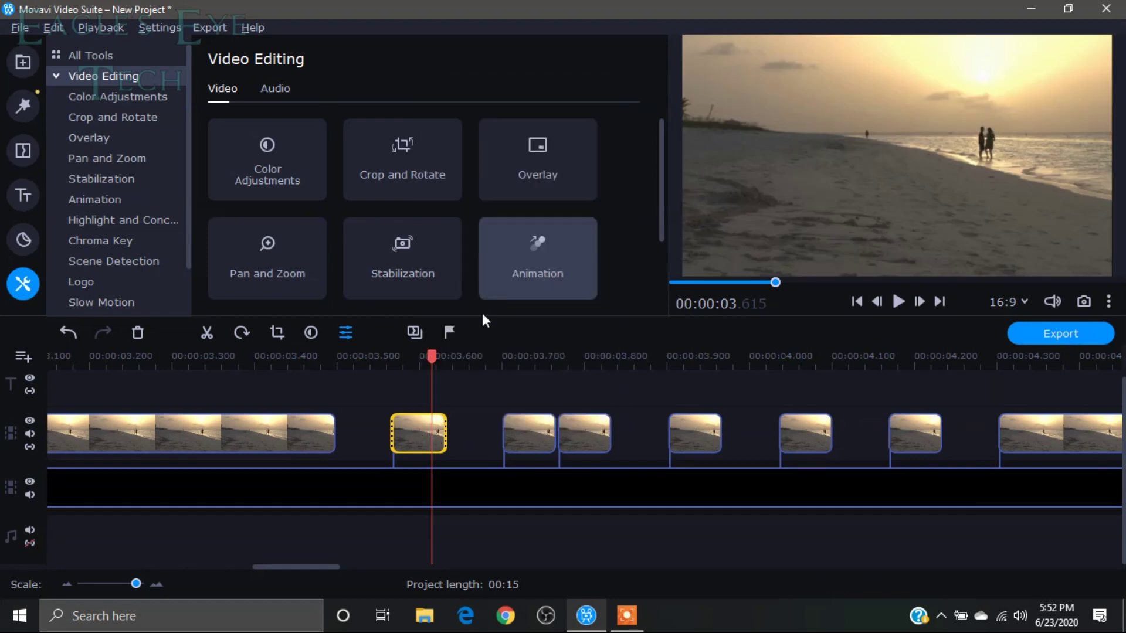
pyautogui.click(391, 426)
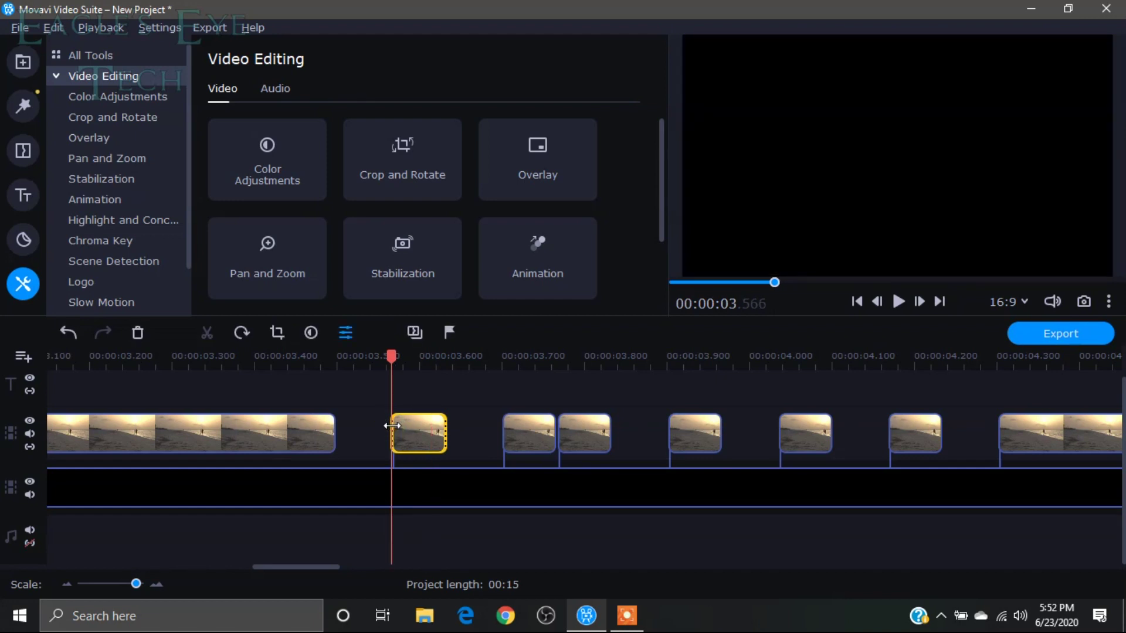
pyautogui.rightClick(410, 423)
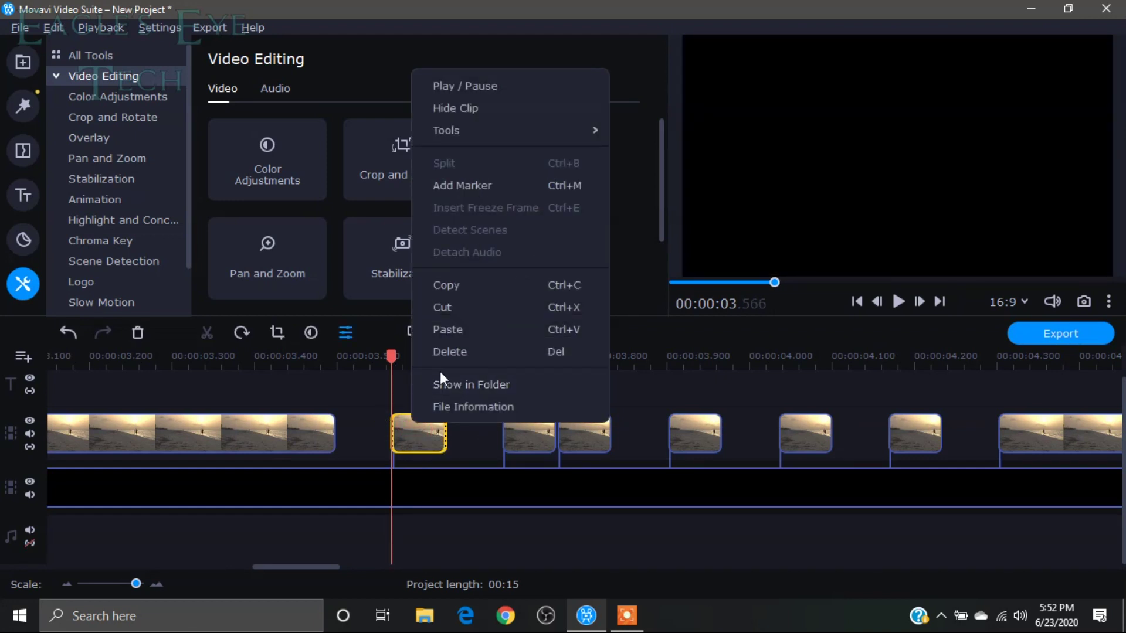
pyautogui.click(462, 326)
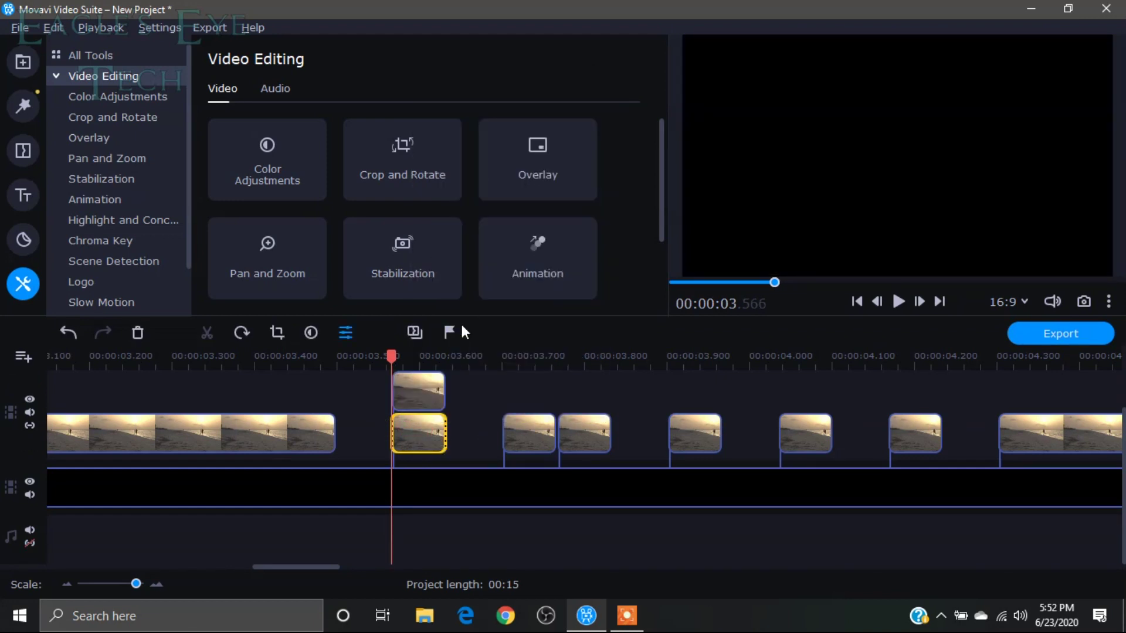
# Duplicate the pair of frame clips starting at 3.7 seconds onto the upper track
pyautogui.click(531, 431)
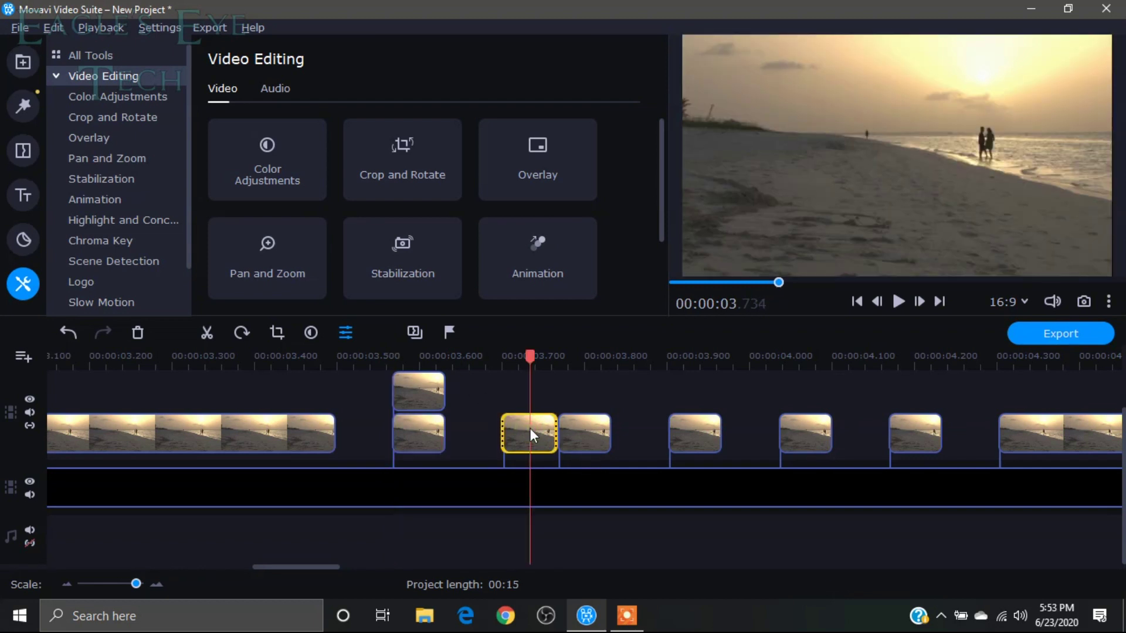
pyautogui.keyDown('ctrl'); pyautogui.click(572, 433); pyautogui.keyUp('ctrl')
pyautogui.rightClick(572, 430)
pyautogui.click(598, 300)
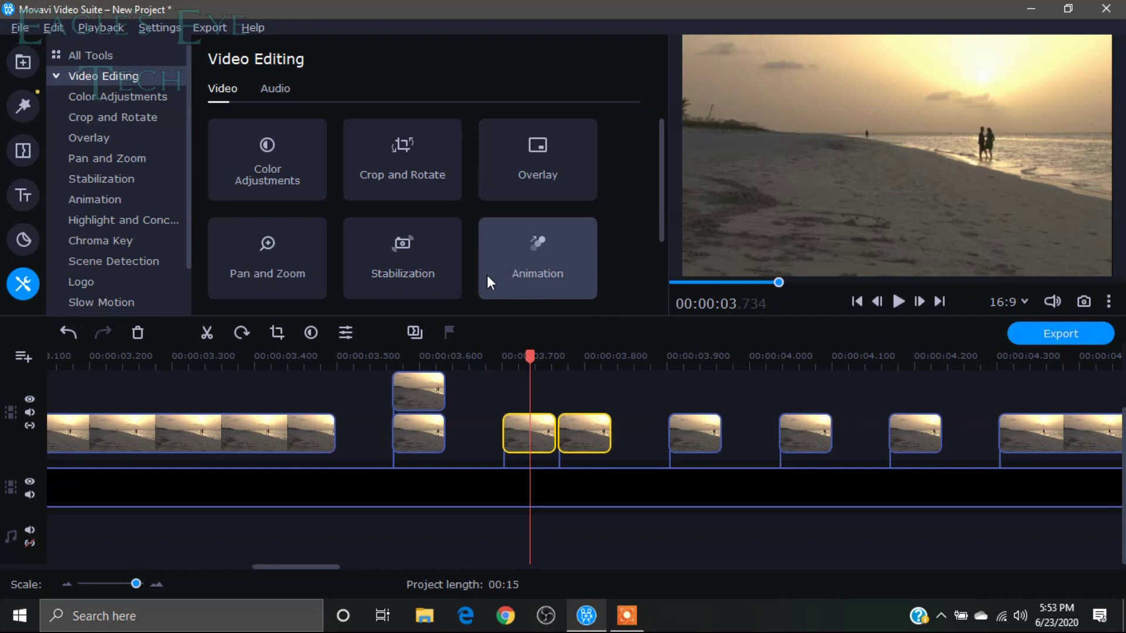
pyautogui.click(504, 438)
pyautogui.rightClick(504, 437)
pyautogui.click(540, 510)
# Duplicate the 3.9-second frame clip onto the track above it
pyautogui.rightClick(709, 427)
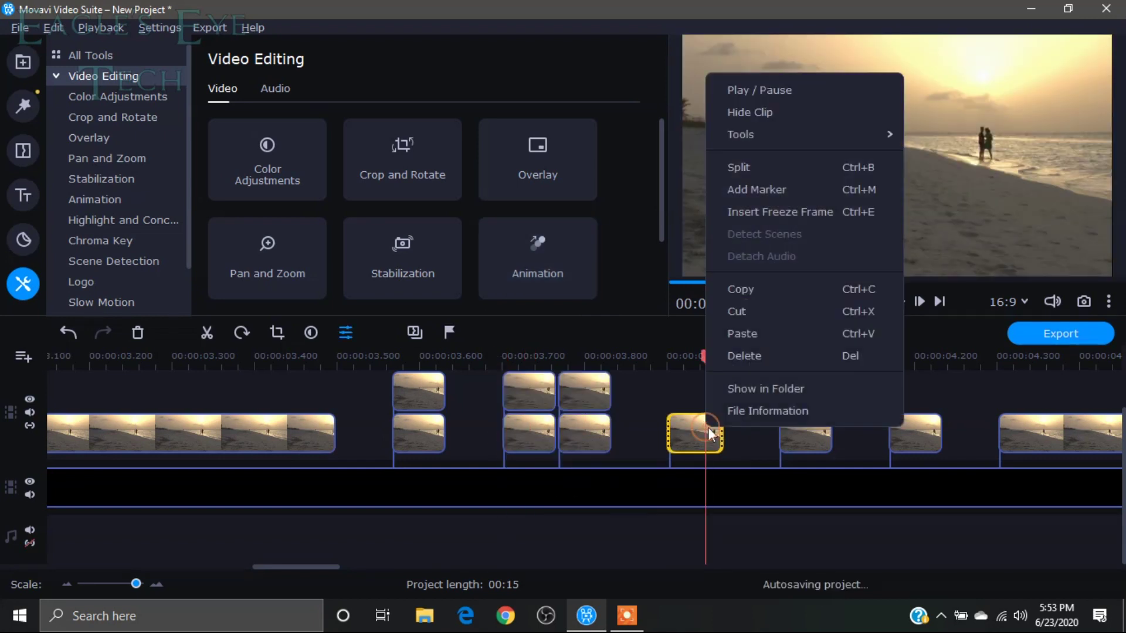
pyautogui.click(745, 293)
pyautogui.click(668, 434)
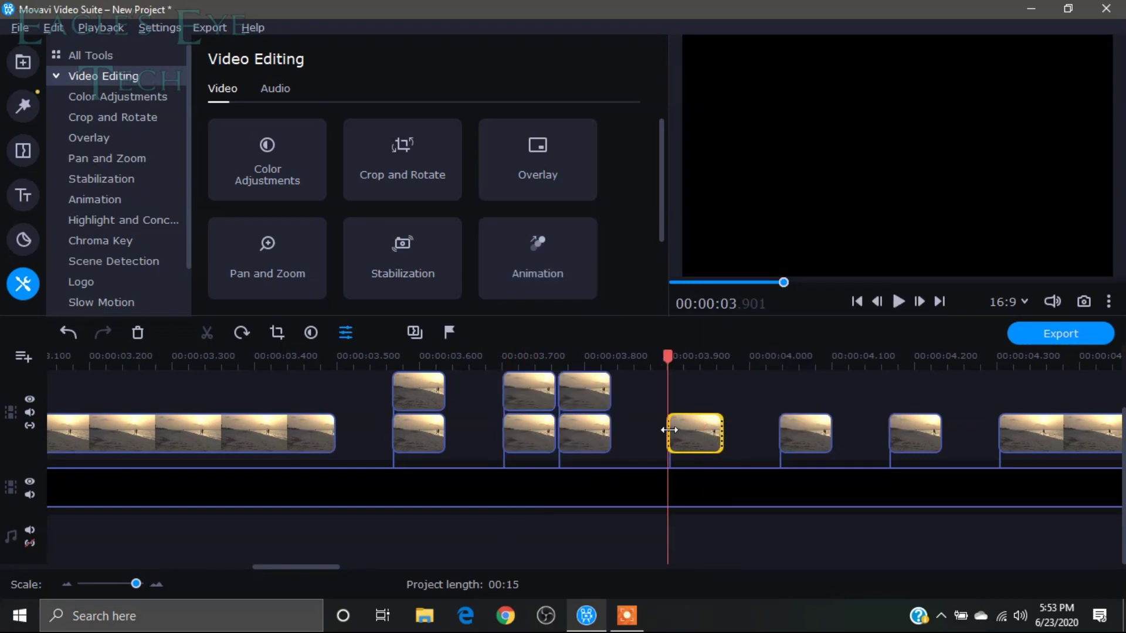
pyautogui.rightClick(669, 431)
pyautogui.click(717, 504)
# Duplicate the frame clip just after 4.0 seconds onto the upper track
pyautogui.rightClick(800, 438)
pyautogui.click(838, 302)
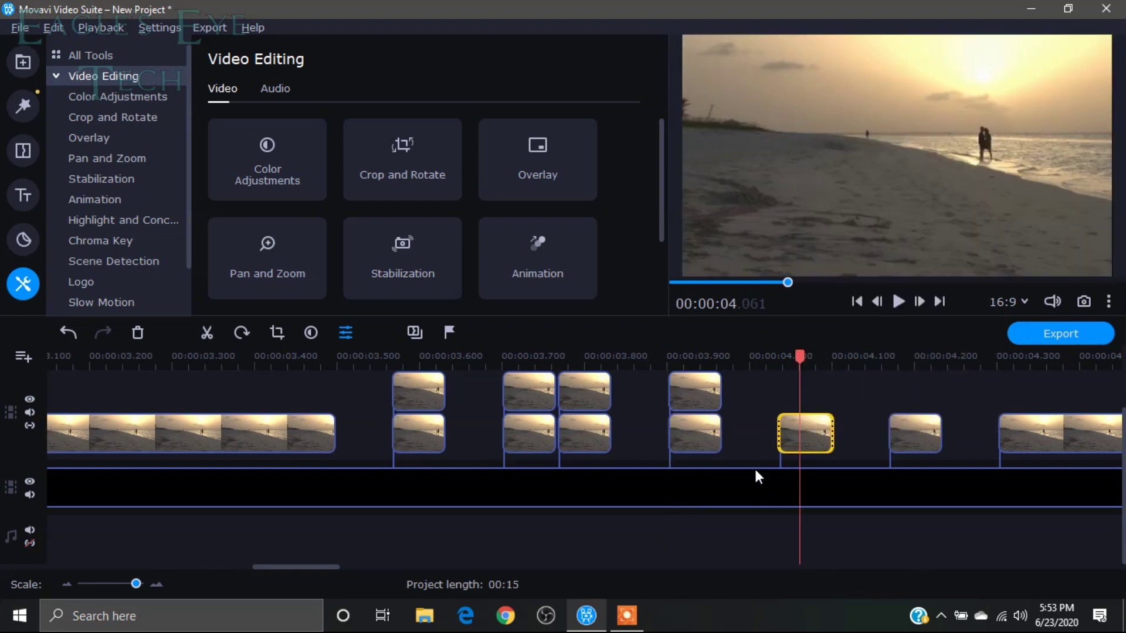
pyautogui.click(777, 439)
pyautogui.rightClick(778, 441)
pyautogui.click(829, 510)
# Duplicate the last remaining frame clip onto the upper track
pyautogui.click(908, 439)
pyautogui.rightClick(907, 439)
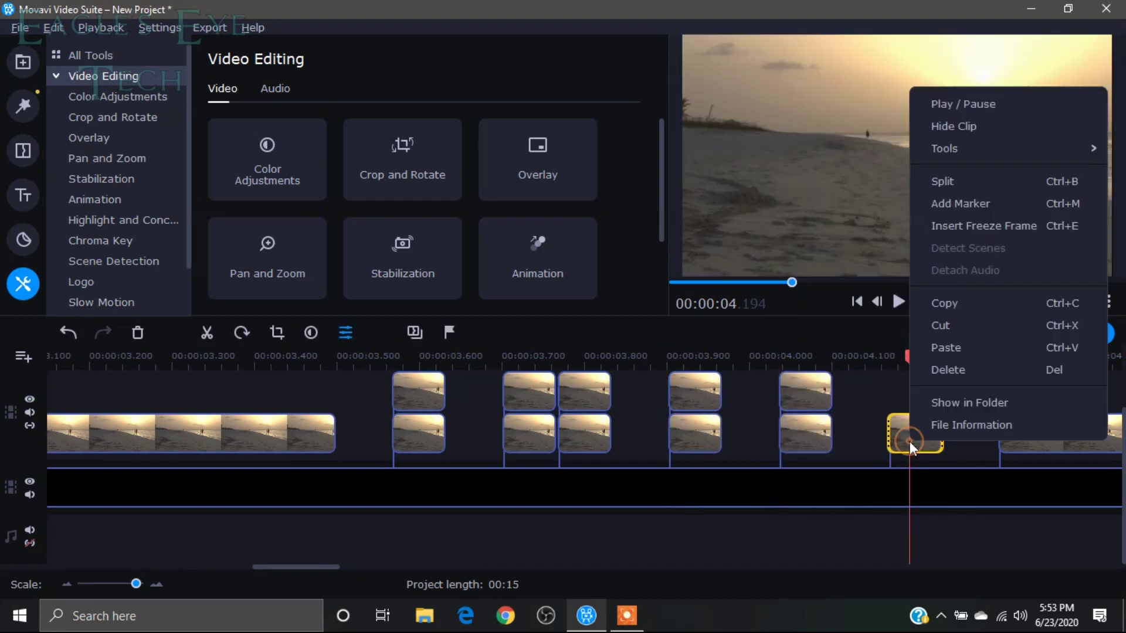
pyautogui.click(967, 302)
pyautogui.click(892, 433)
pyautogui.rightClick(892, 433)
pyautogui.click(914, 503)
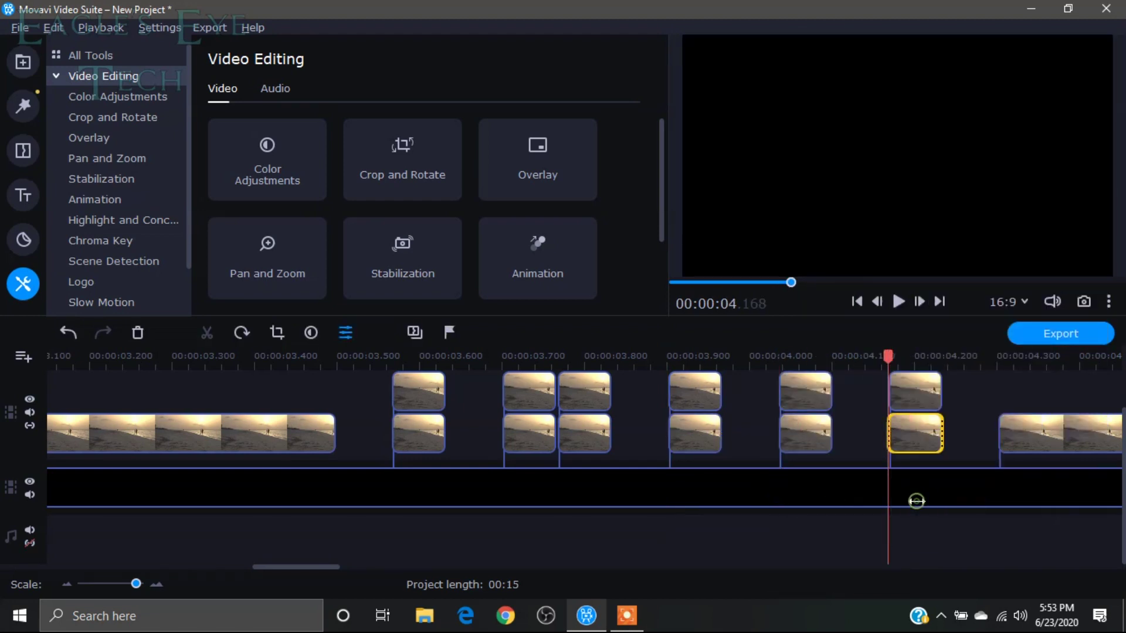
# Select all the duplicated frame clips on the upper track together
pyautogui.click(424, 384)
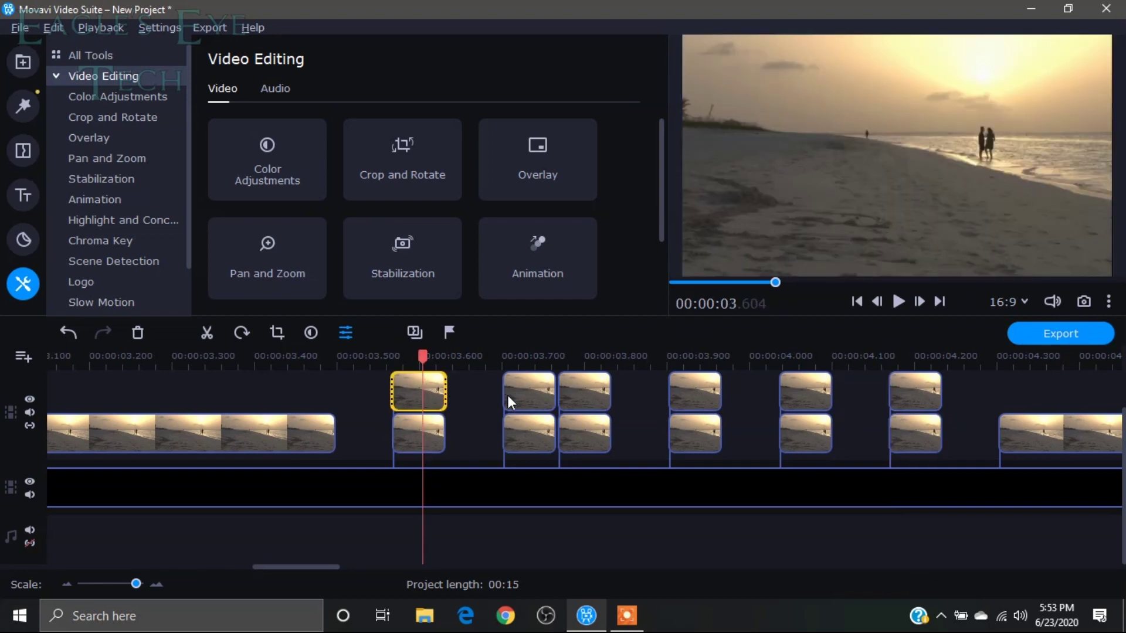
pyautogui.keyDown('ctrl'); pyautogui.click(532, 393); pyautogui.keyUp('ctrl')
pyautogui.keyDown('ctrl'); pyautogui.click(608, 387); pyautogui.keyUp('ctrl')
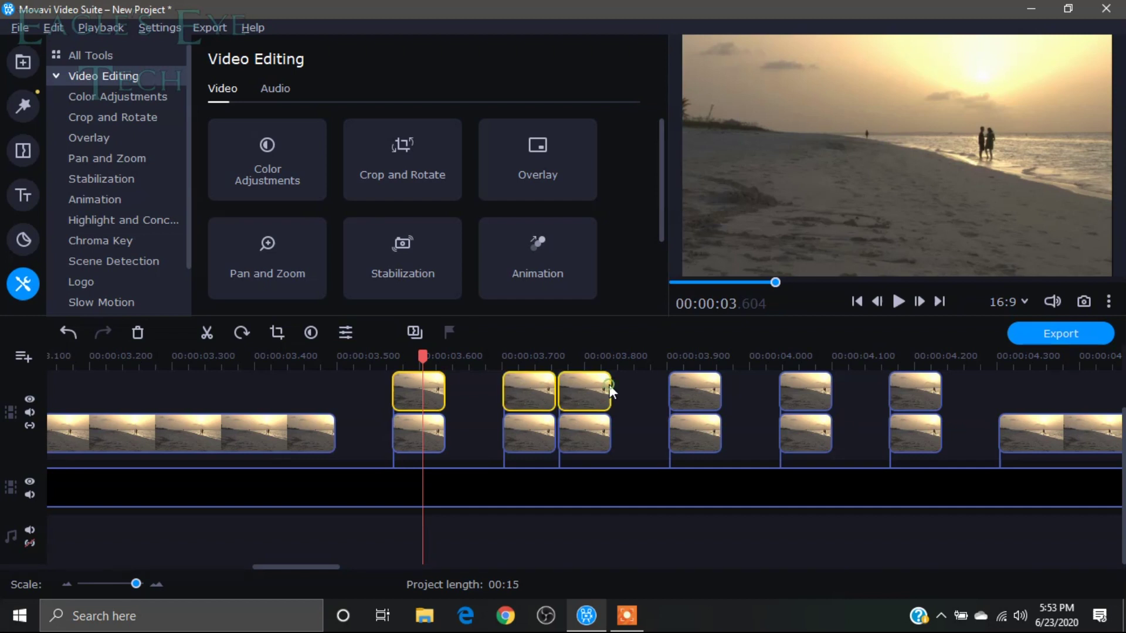
pyautogui.keyDown('ctrl'); pyautogui.click(706, 390); pyautogui.keyUp('ctrl')
pyautogui.keyDown('ctrl'); pyautogui.click(805, 393); pyautogui.keyUp('ctrl')
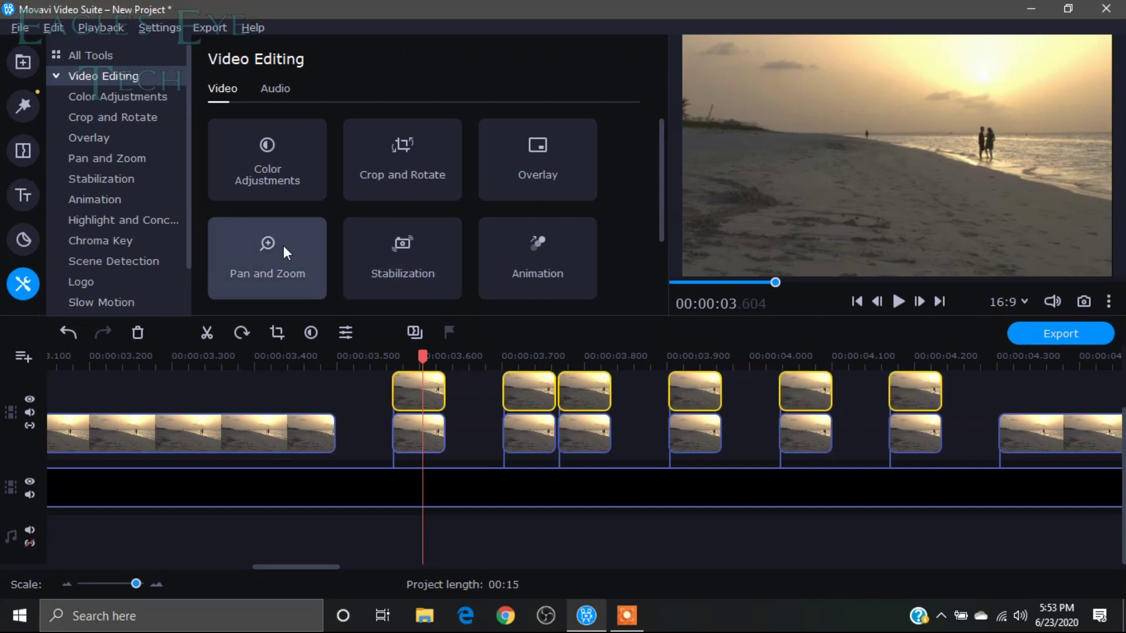
# Apply the Noise - color medium filter to all the selected overlay clips
pyautogui.click(24, 107)
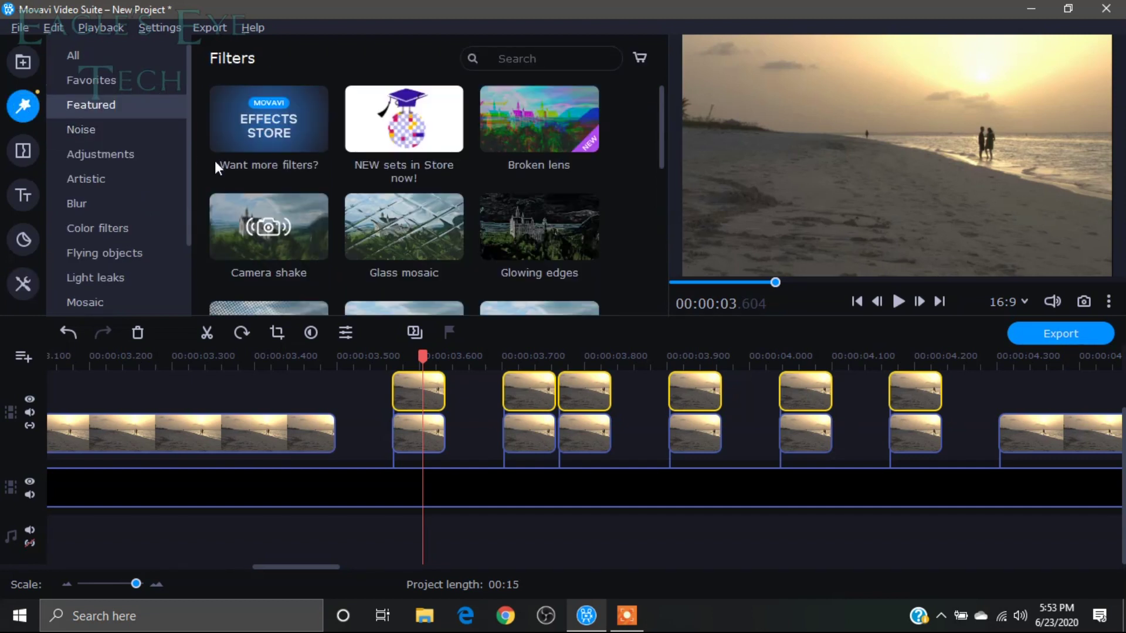
pyautogui.click(97, 129)
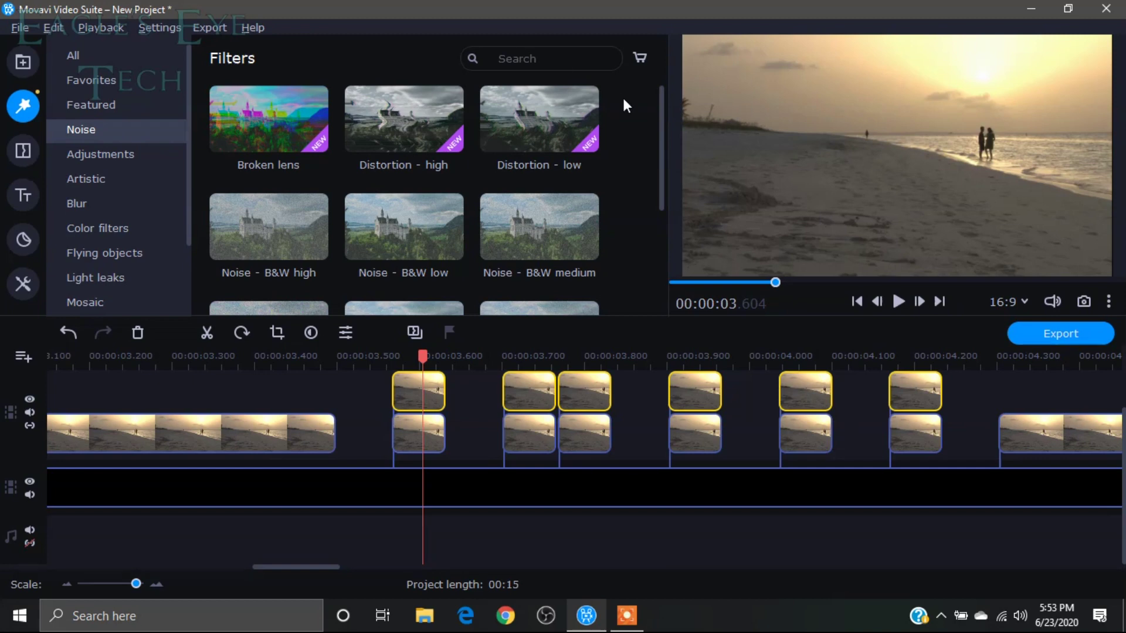
pyautogui.moveTo(660, 125); pyautogui.dragTo(646, 195)
pyautogui.click(569, 217)
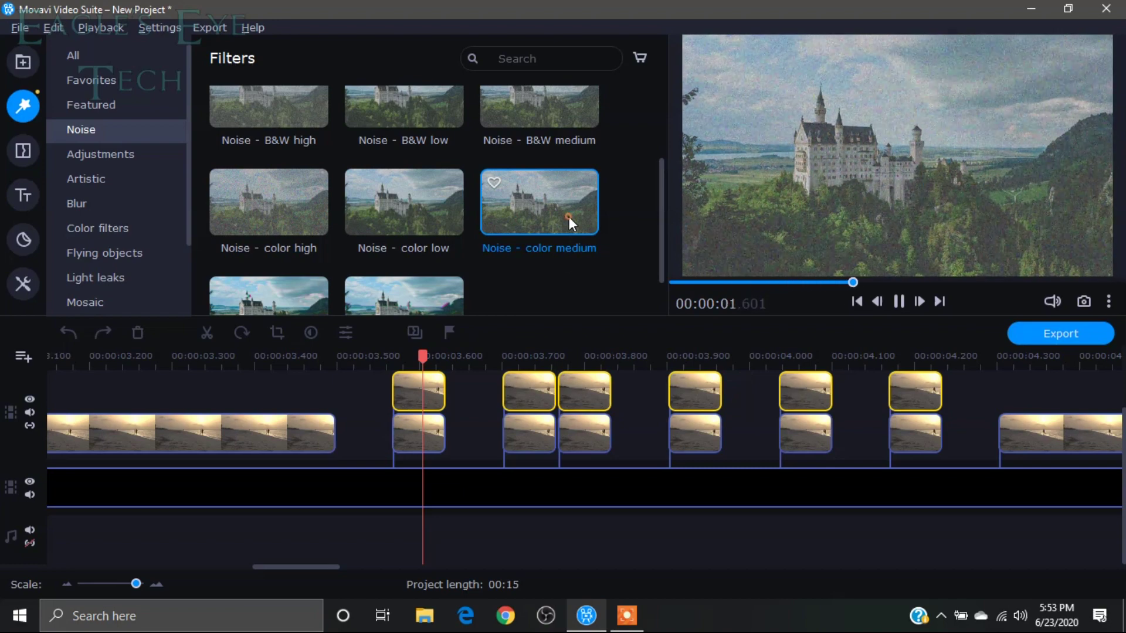
pyautogui.rightClick(568, 217)
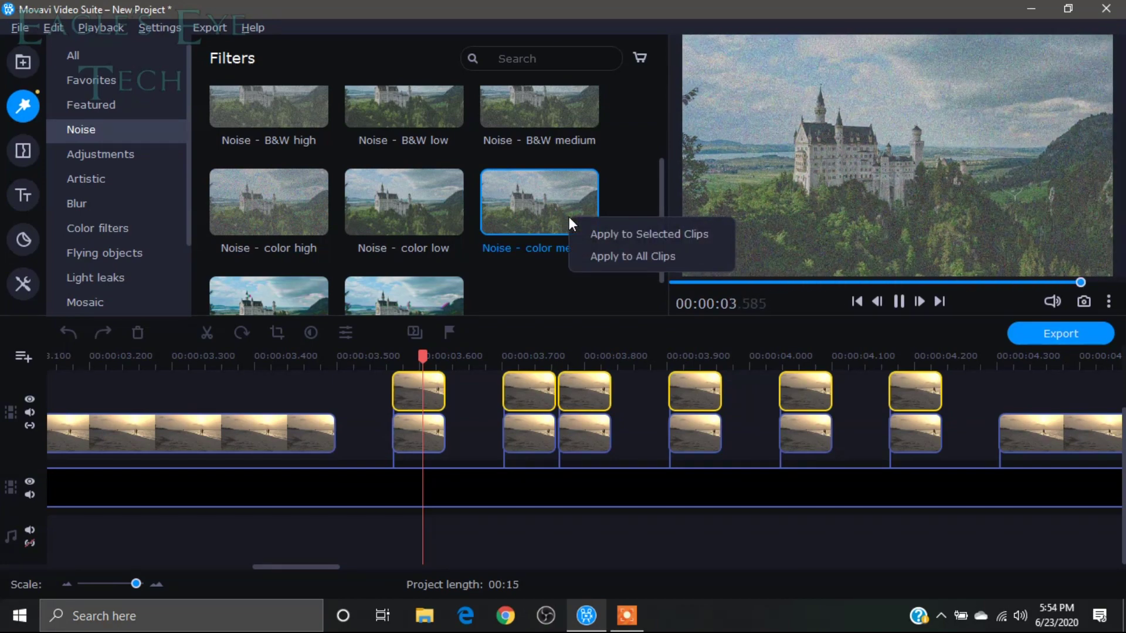
pyautogui.click(613, 233)
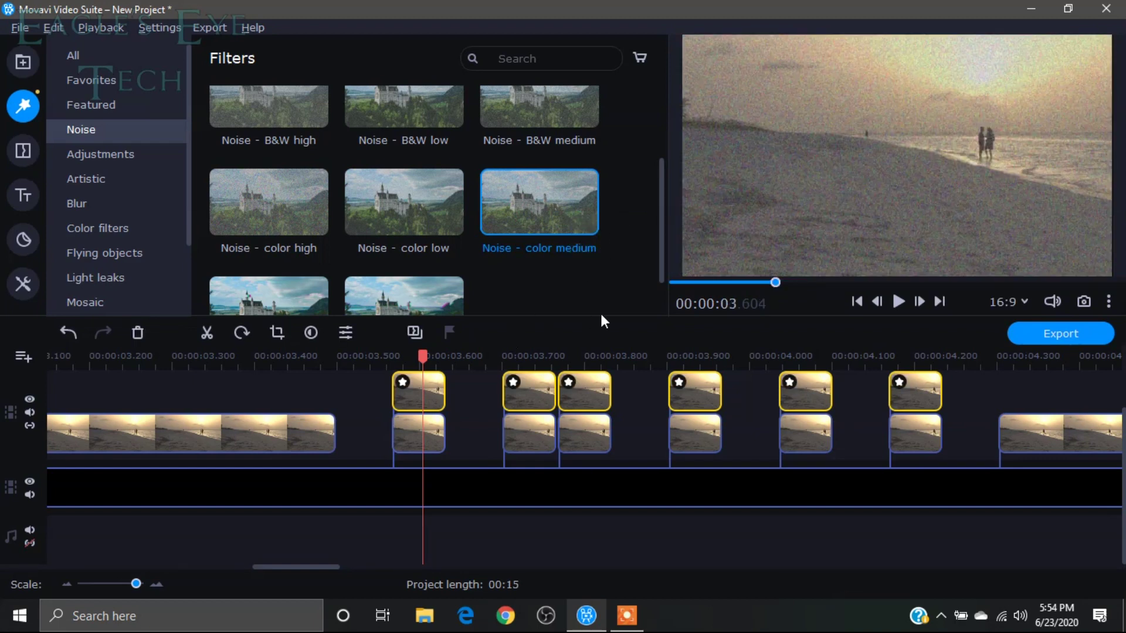
pyautogui.click(411, 396)
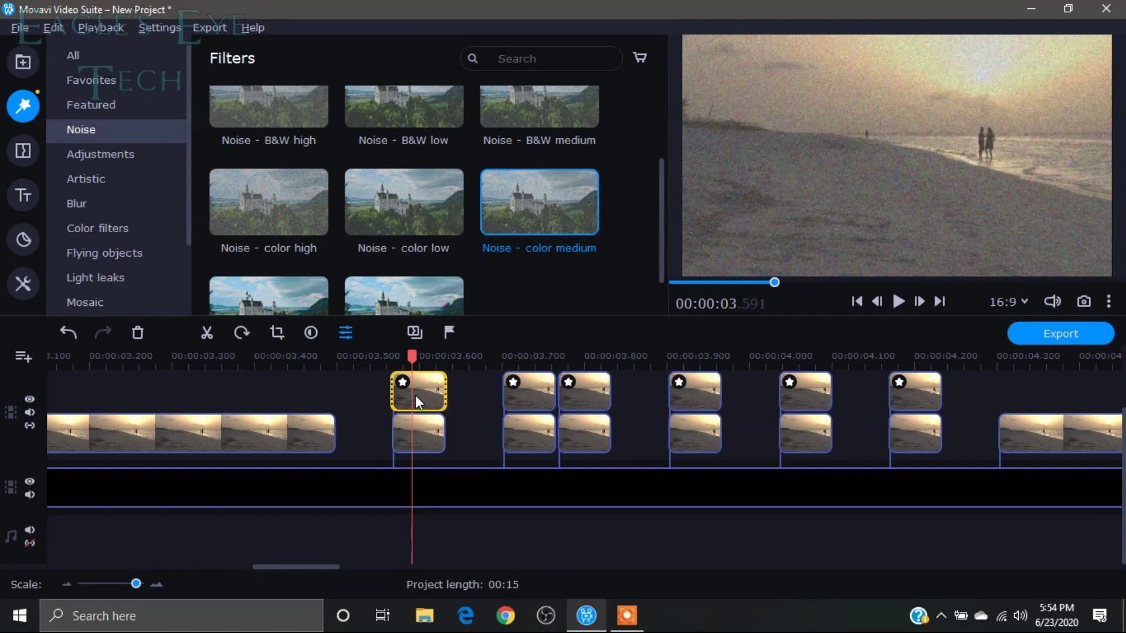
# Lower the first overlay clip's opacity to 50% in Clip Properties
pyautogui.doubleClick(415, 395)
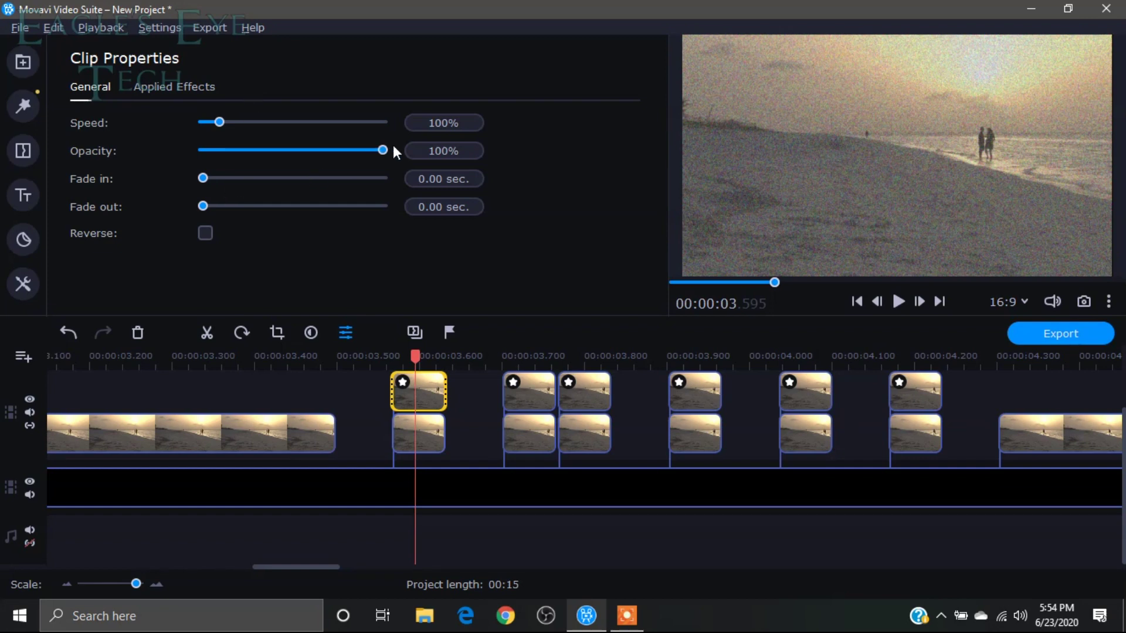
pyautogui.moveTo(385, 150); pyautogui.dragTo(296, 153)
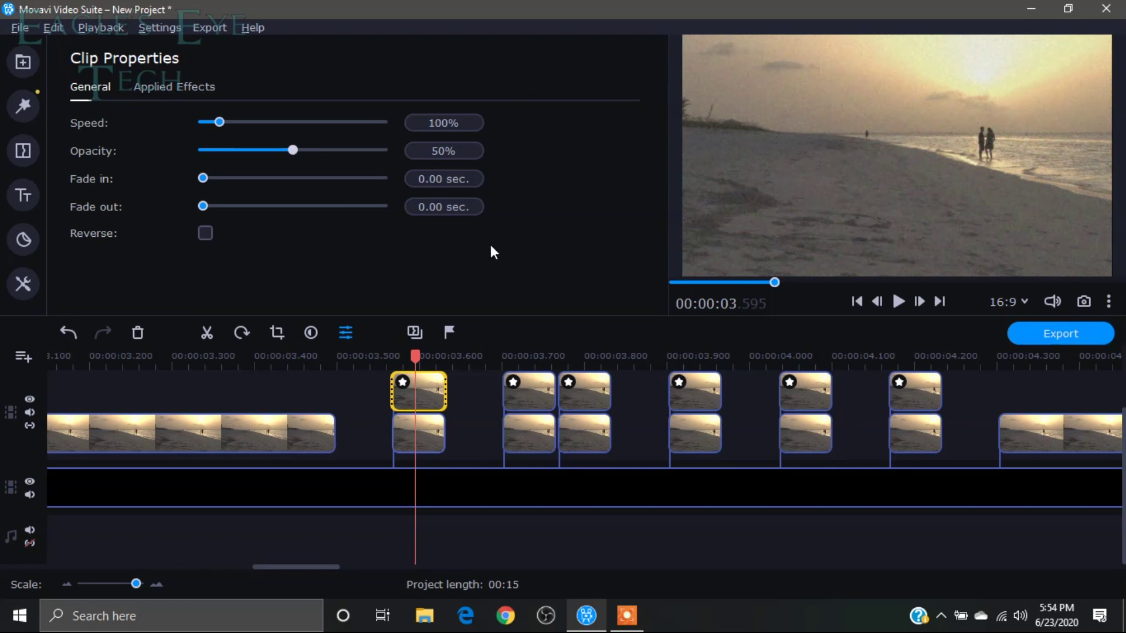
pyautogui.rightClick(411, 400)
# Crop the left edge of the first overlay clip so its image sits offset from the beach footage
pyautogui.moveTo(596, 107)
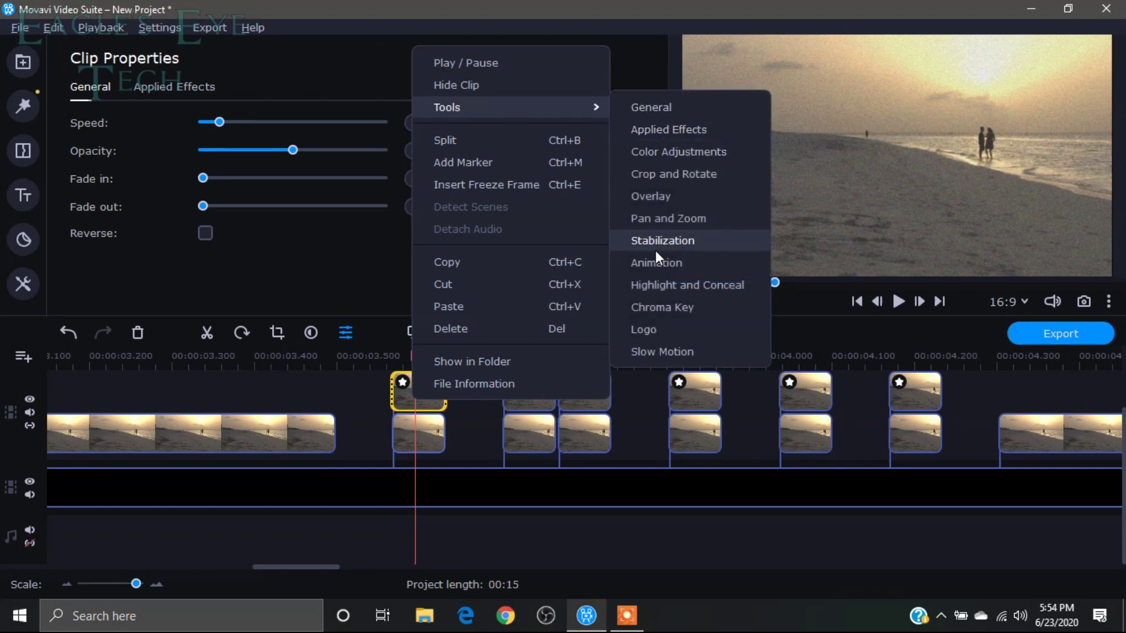
pyautogui.click(672, 176)
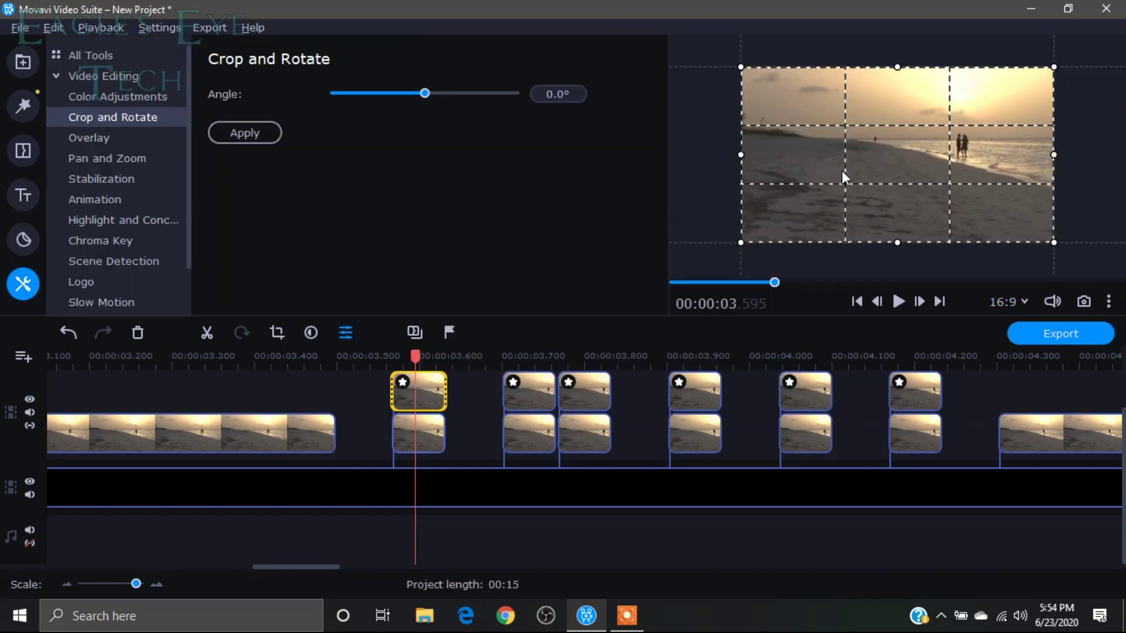
pyautogui.moveTo(888, 170); pyautogui.dragTo(913, 168)
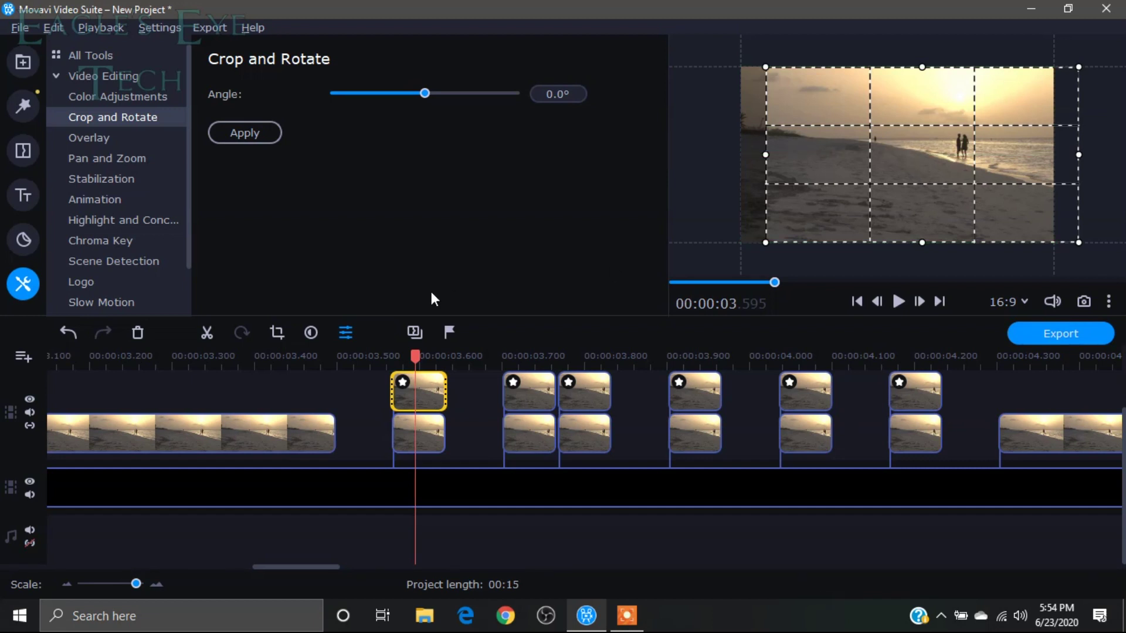
pyautogui.click(256, 136)
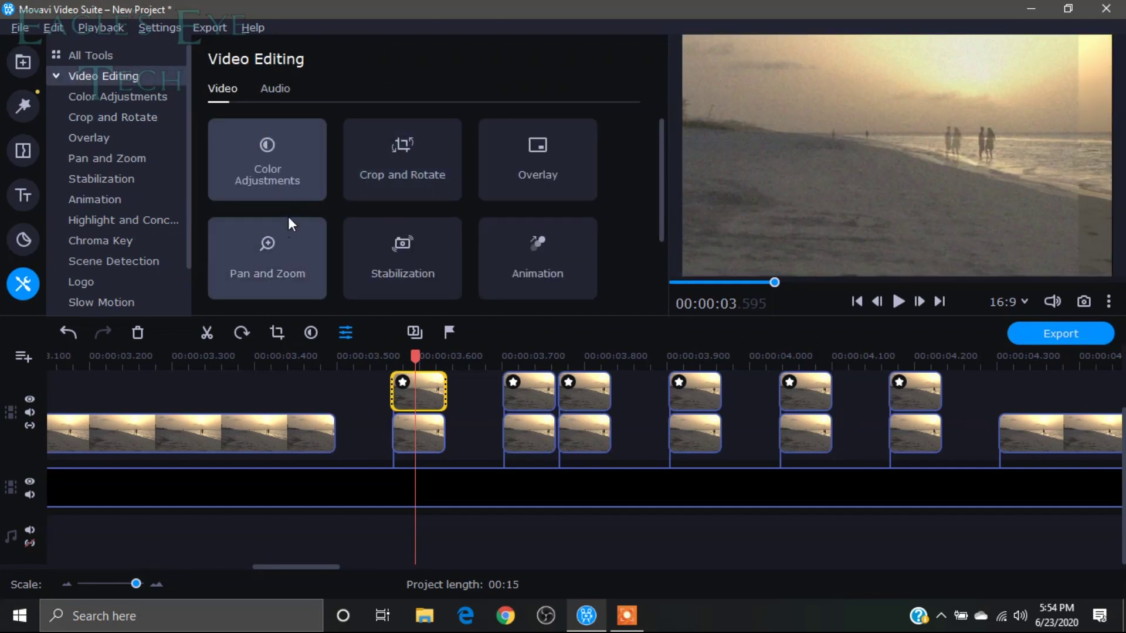
# Give the first overlay clip contrast 52, saturation 3.00, tint 26, temperature 59 and hue -31
pyautogui.click(290, 170)
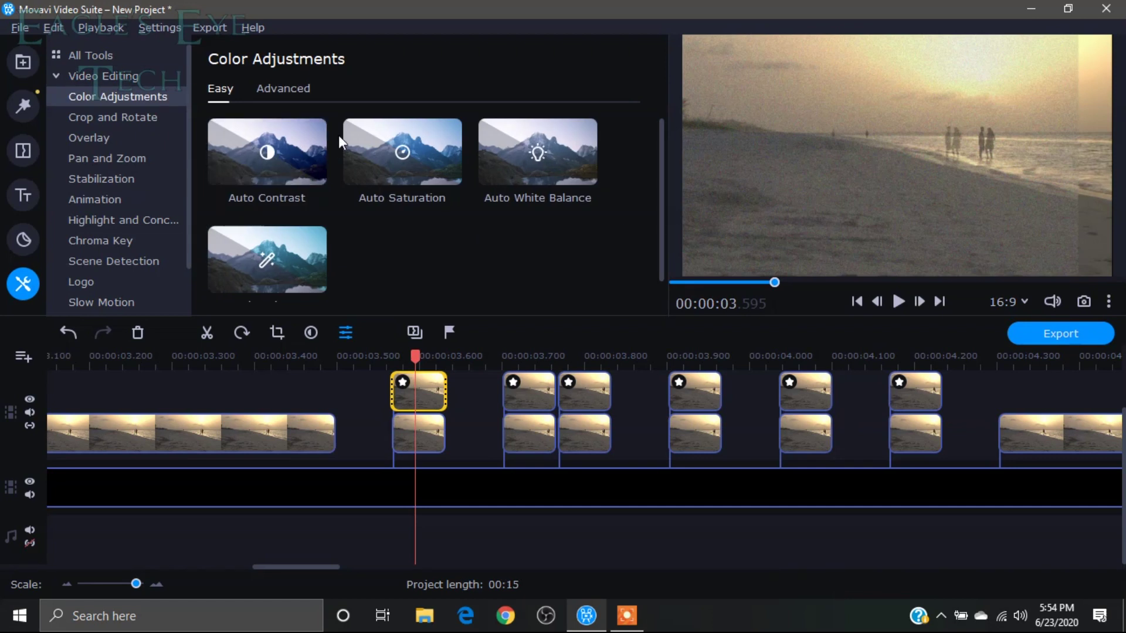
pyautogui.click(298, 92)
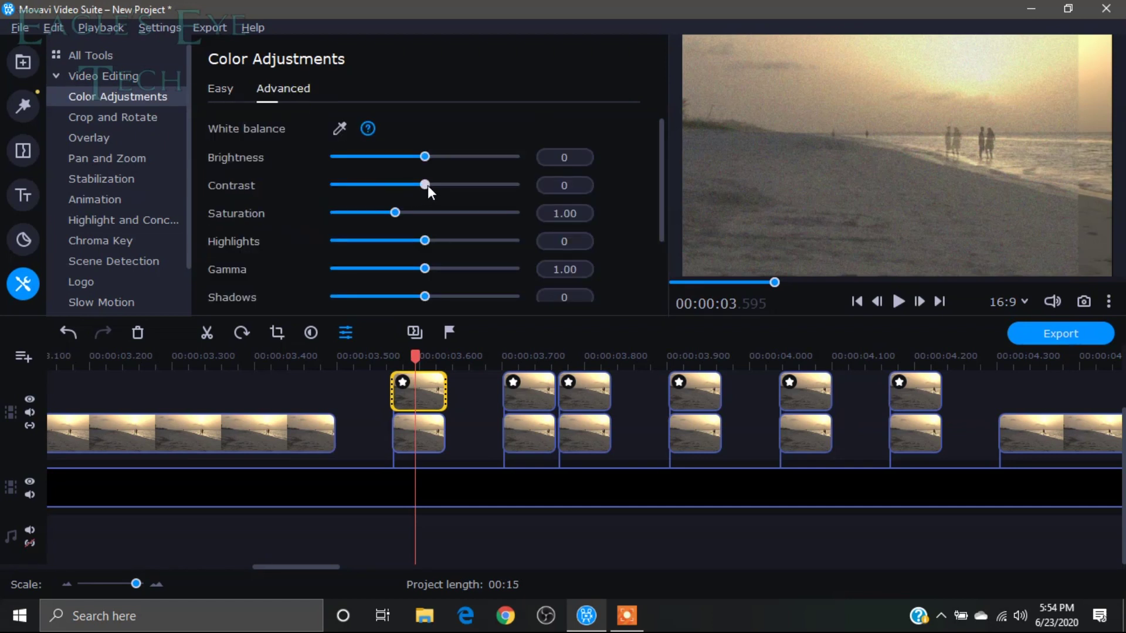
pyautogui.moveTo(428, 185); pyautogui.dragTo(430, 184)
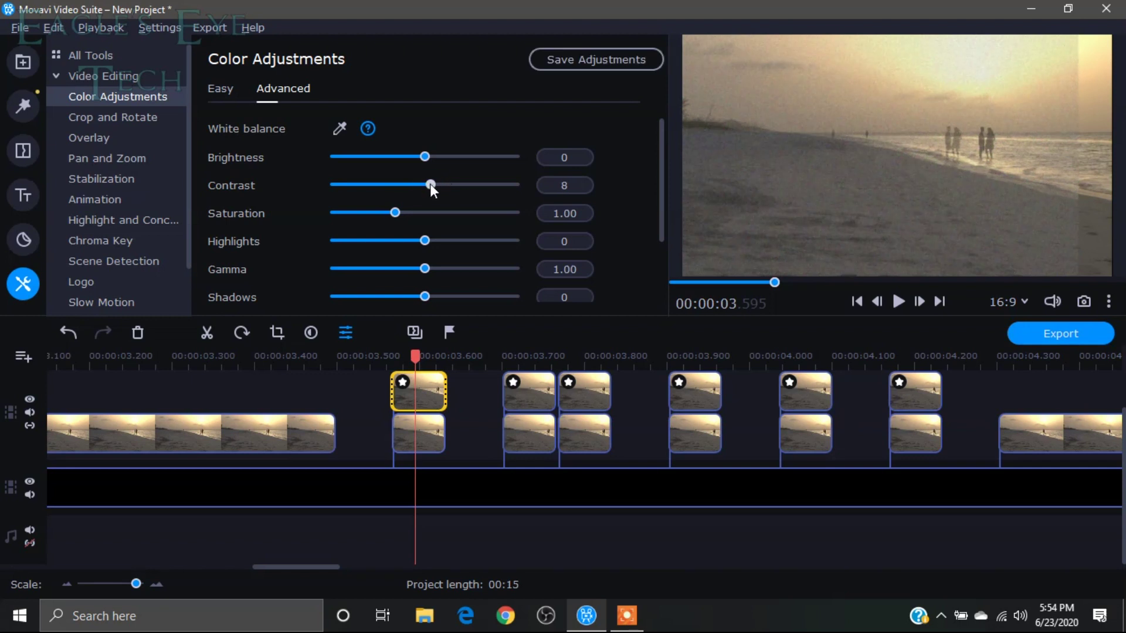
pyautogui.moveTo(431, 184); pyautogui.dragTo(462, 183)
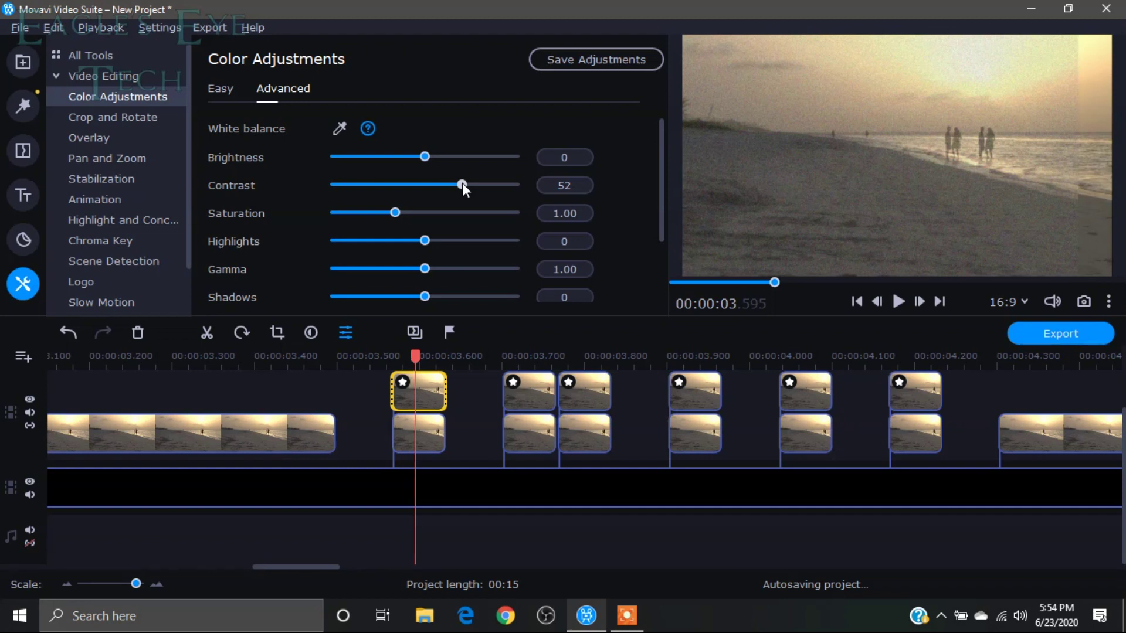
pyautogui.moveTo(392, 213); pyautogui.dragTo(530, 213)
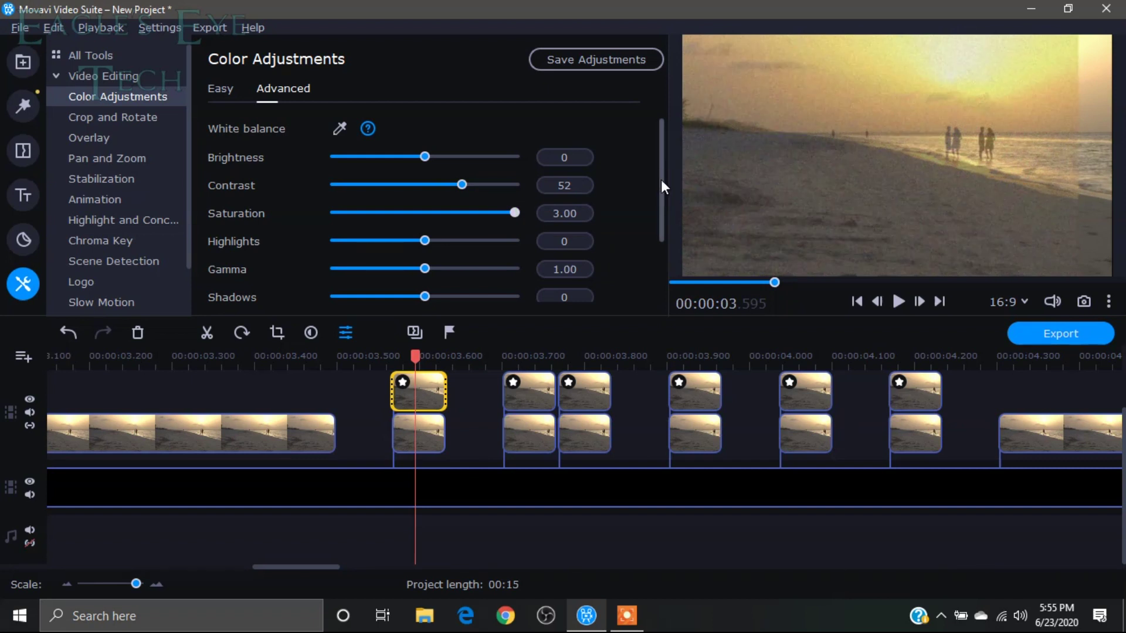
pyautogui.moveTo(660, 180); pyautogui.dragTo(660, 237)
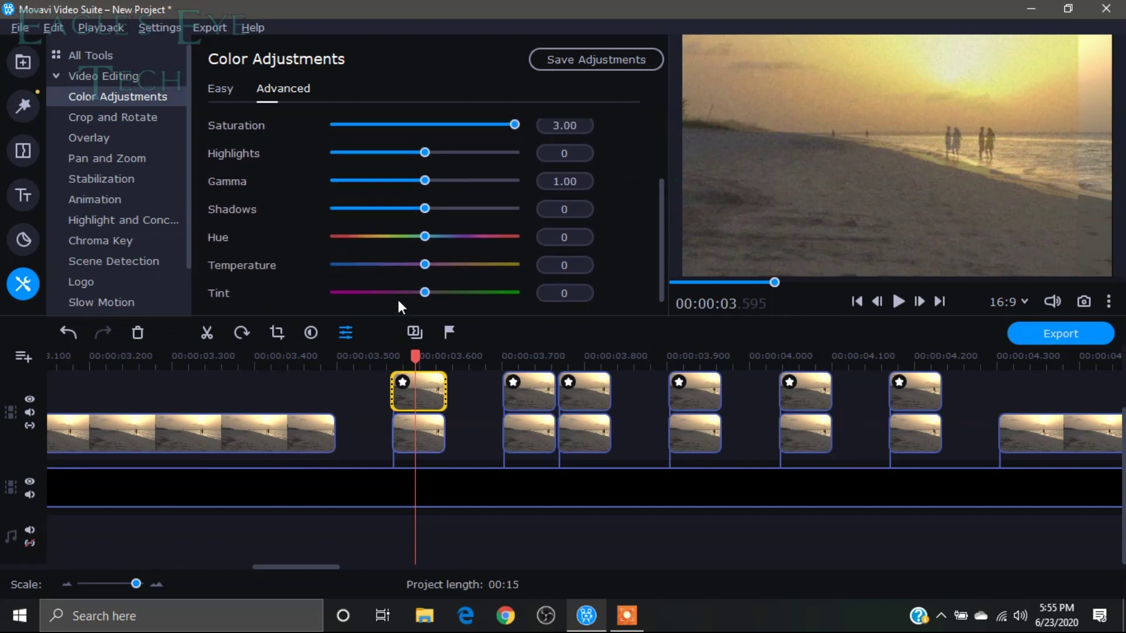
pyautogui.moveTo(423, 295); pyautogui.dragTo(431, 292)
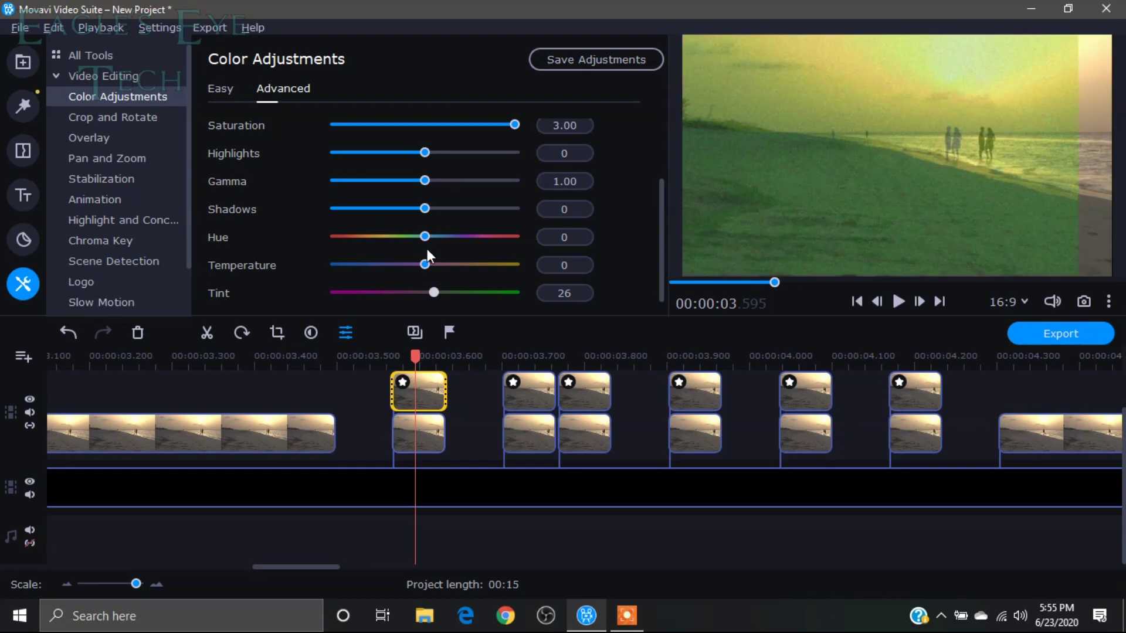
pyautogui.moveTo(427, 265); pyautogui.dragTo(448, 265)
pyautogui.moveTo(427, 236); pyautogui.dragTo(411, 236)
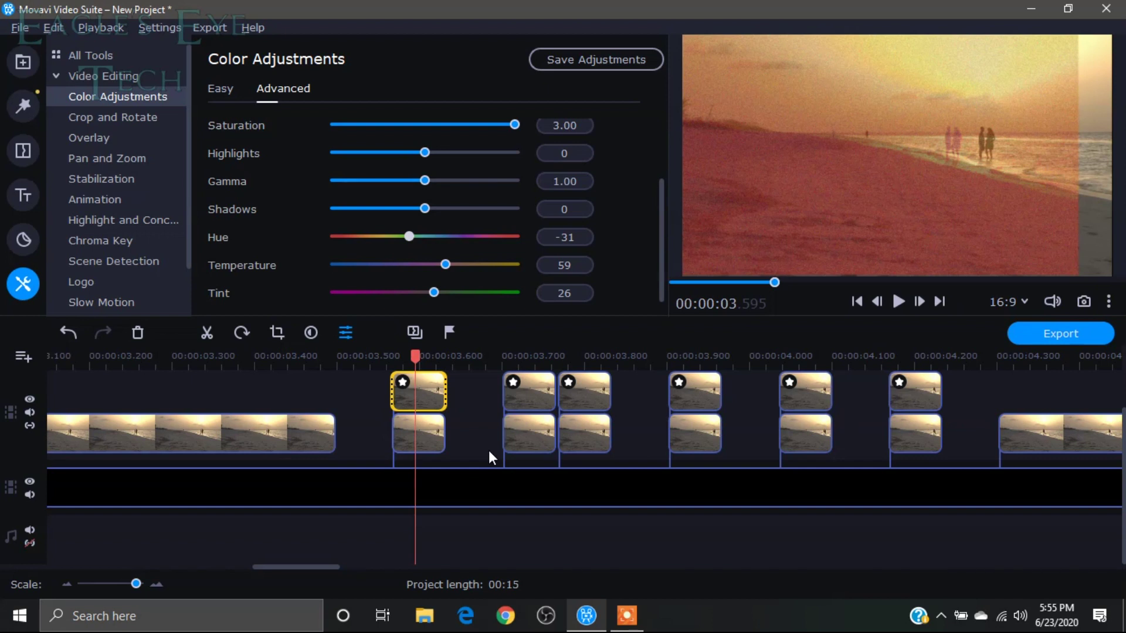
pyautogui.click(522, 392)
# Select the remaining overlay clips and lower their opacity to 50%
pyautogui.keyDown('ctrl'); pyautogui.click(584, 392); pyautogui.keyUp('ctrl')
pyautogui.keyDown('ctrl'); pyautogui.click(695, 391); pyautogui.keyUp('ctrl')
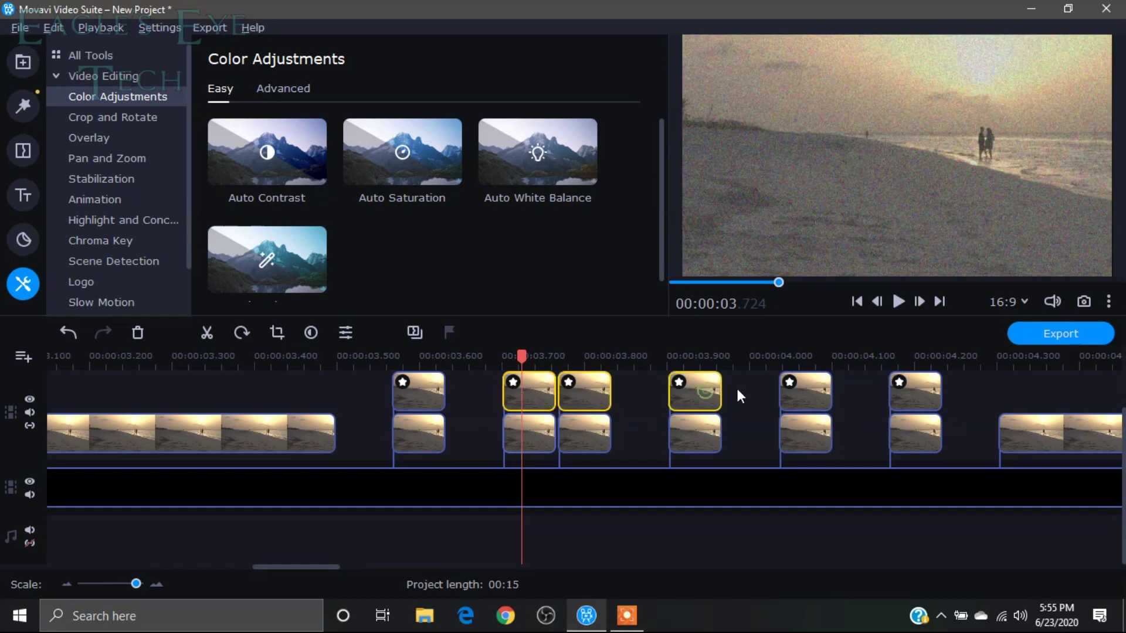
pyautogui.keyDown('ctrl'); pyautogui.click(805, 392); pyautogui.keyUp('ctrl')
pyautogui.keyDown('ctrl'); pyautogui.click(913, 392); pyautogui.keyUp('ctrl')
pyautogui.rightClick(913, 394)
pyautogui.moveTo(996, 108)
pyautogui.click(809, 108)
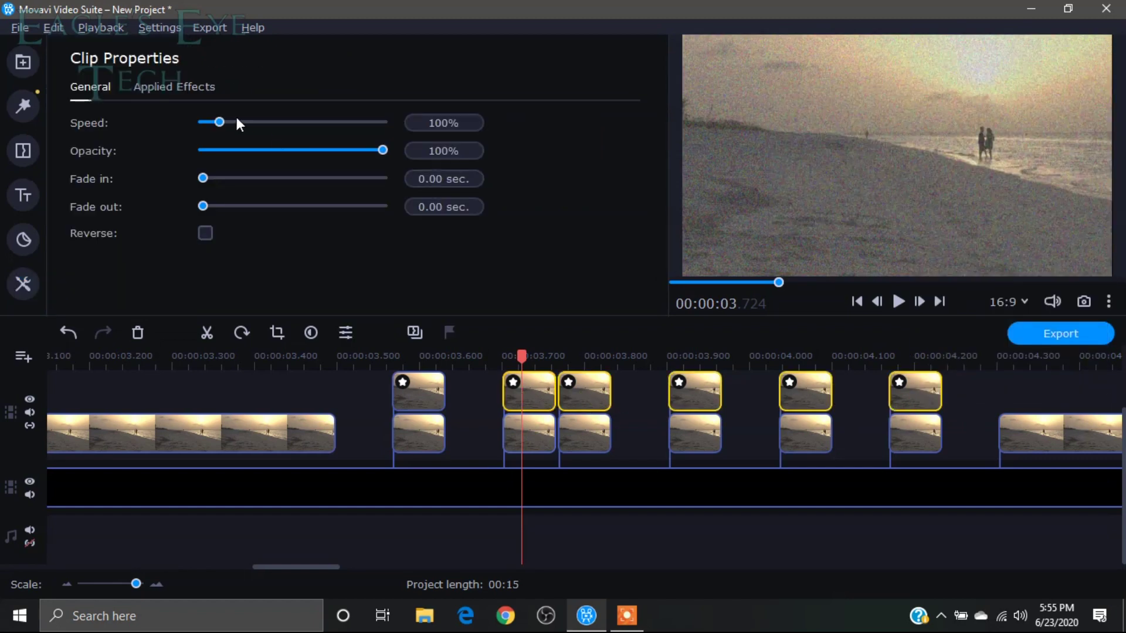
pyautogui.moveTo(384, 149); pyautogui.dragTo(290, 143)
# Crop the selected overlay clips with the frame shifted left to offset them
pyautogui.rightClick(522, 391)
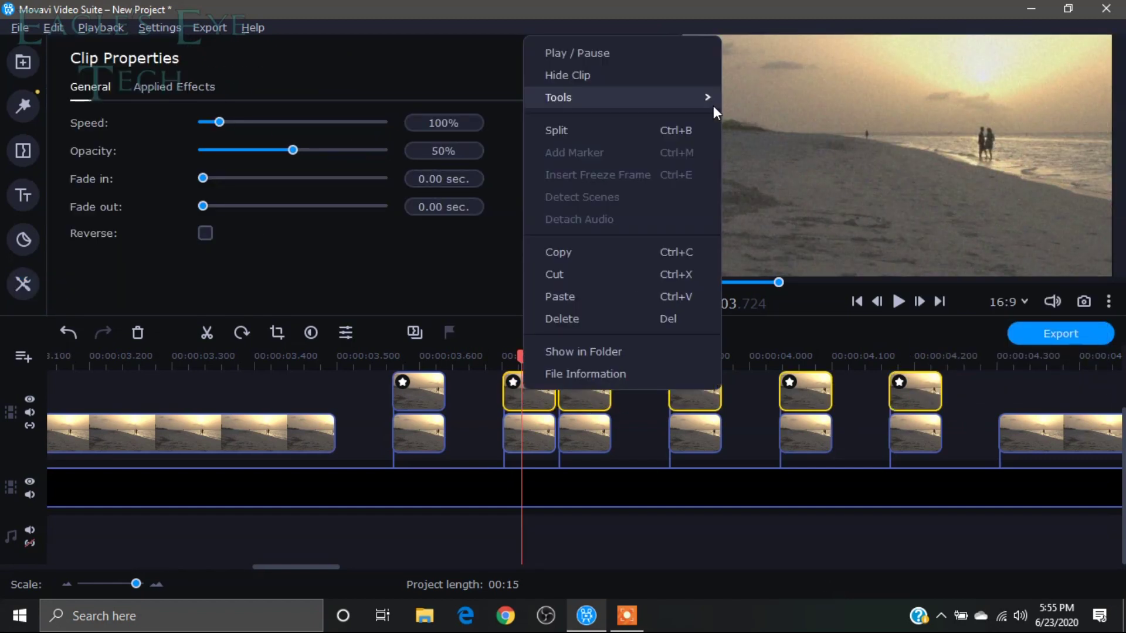
pyautogui.moveTo(713, 99)
pyautogui.click(765, 172)
pyautogui.moveTo(889, 169); pyautogui.dragTo(870, 171)
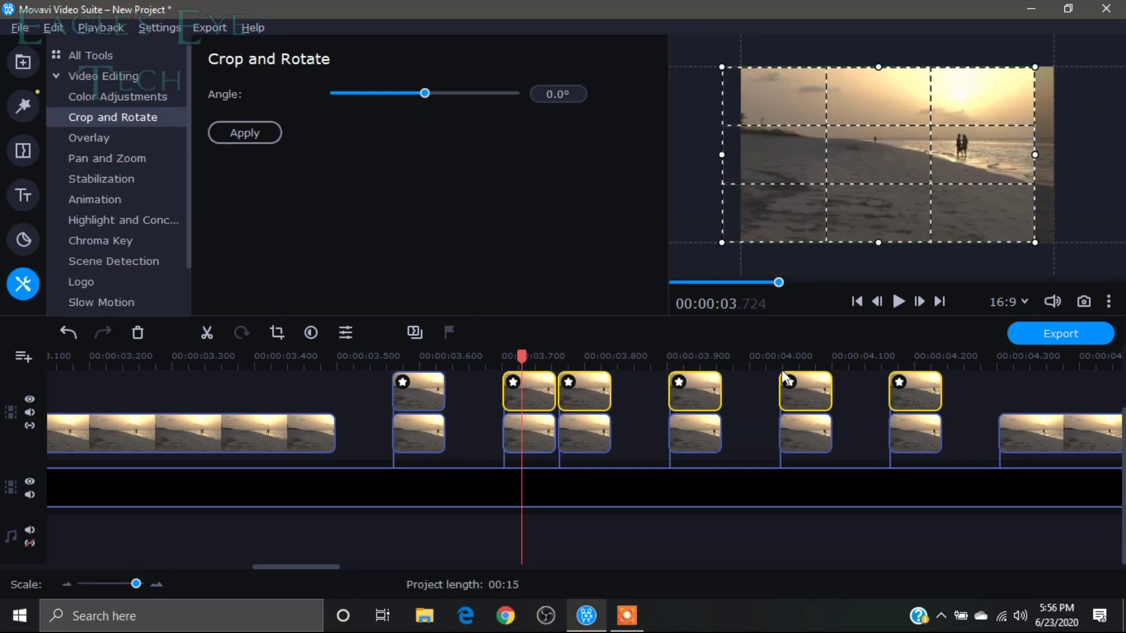
pyautogui.rightClick(540, 402)
pyautogui.click(434, 394)
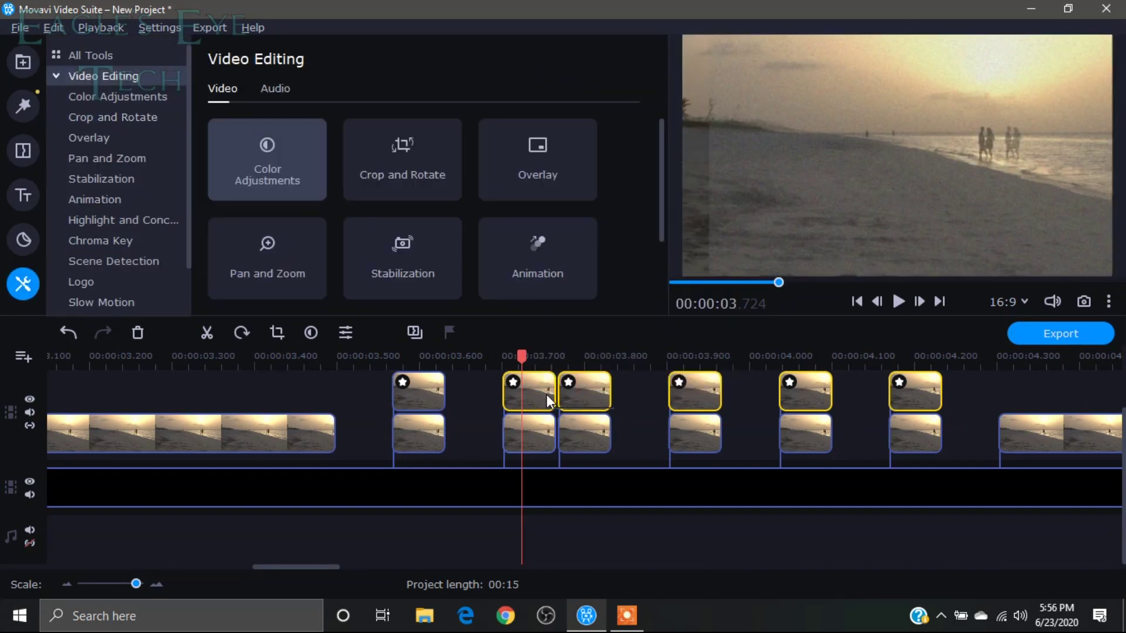
# Tint the selected clips pink: saturation 2.49, hue -31, temperature 31, tint -12
pyautogui.click(270, 155)
pyautogui.click(283, 88)
pyautogui.moveTo(417, 237); pyautogui.dragTo(409, 236)
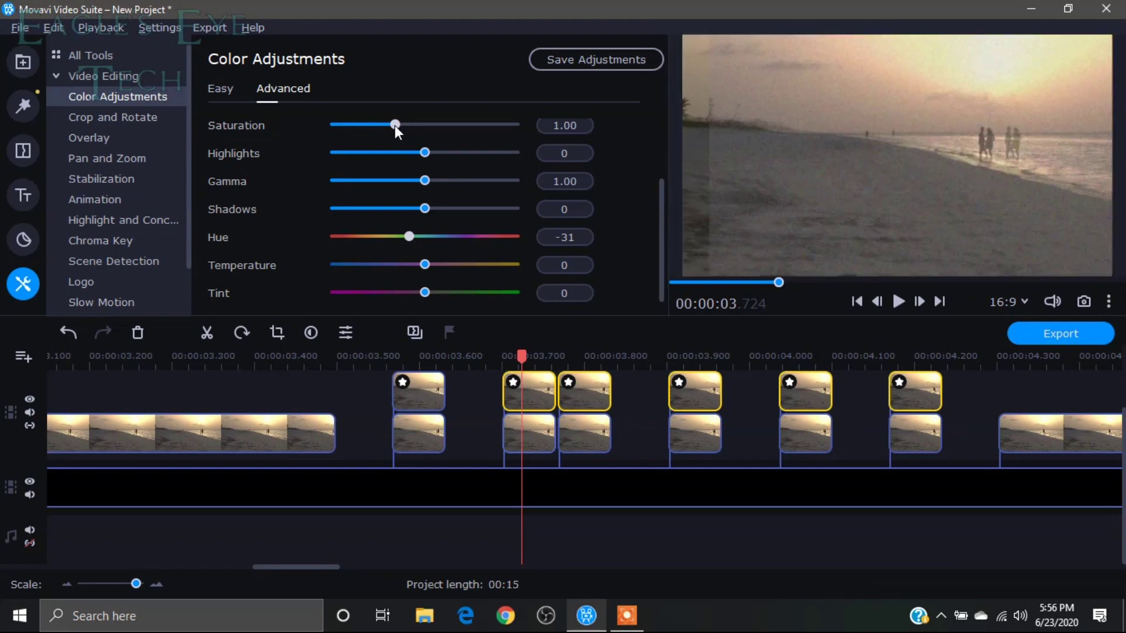
pyautogui.moveTo(395, 124); pyautogui.dragTo(482, 140)
pyautogui.scroll(2, 660, 244)
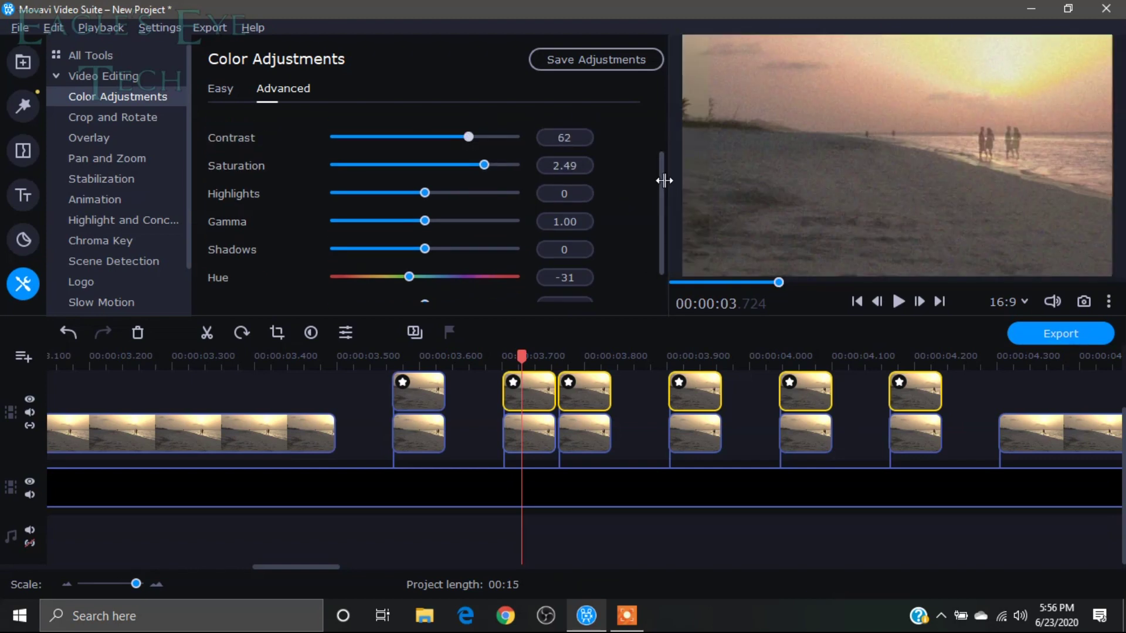
pyautogui.scroll(-2, 636, 249)
pyautogui.moveTo(424, 264); pyautogui.dragTo(420, 292)
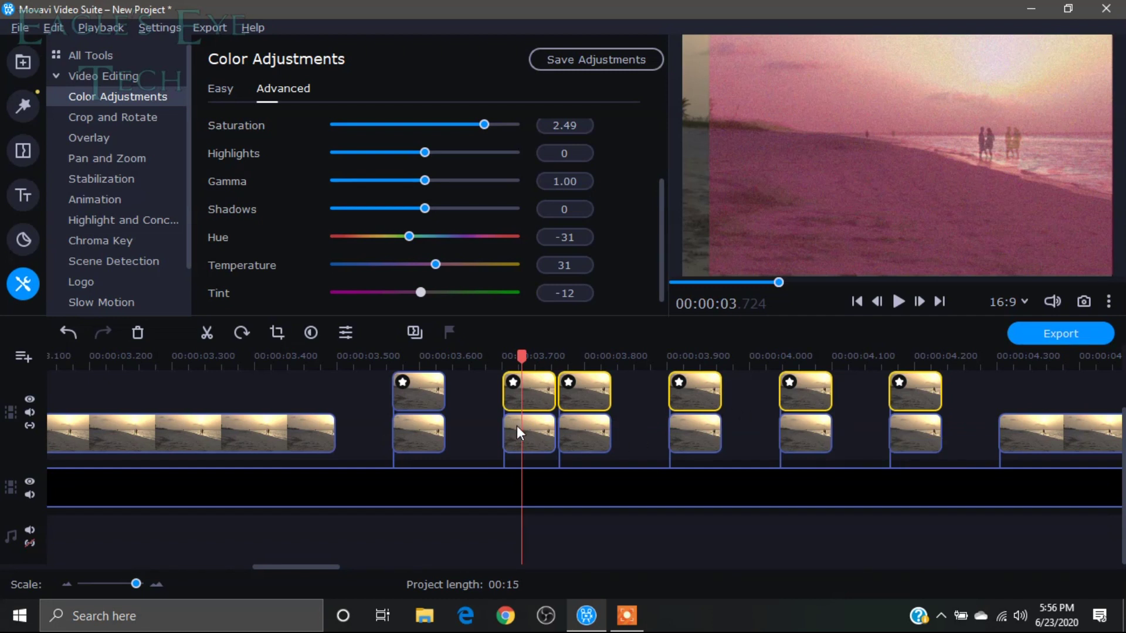
pyautogui.click(589, 446)
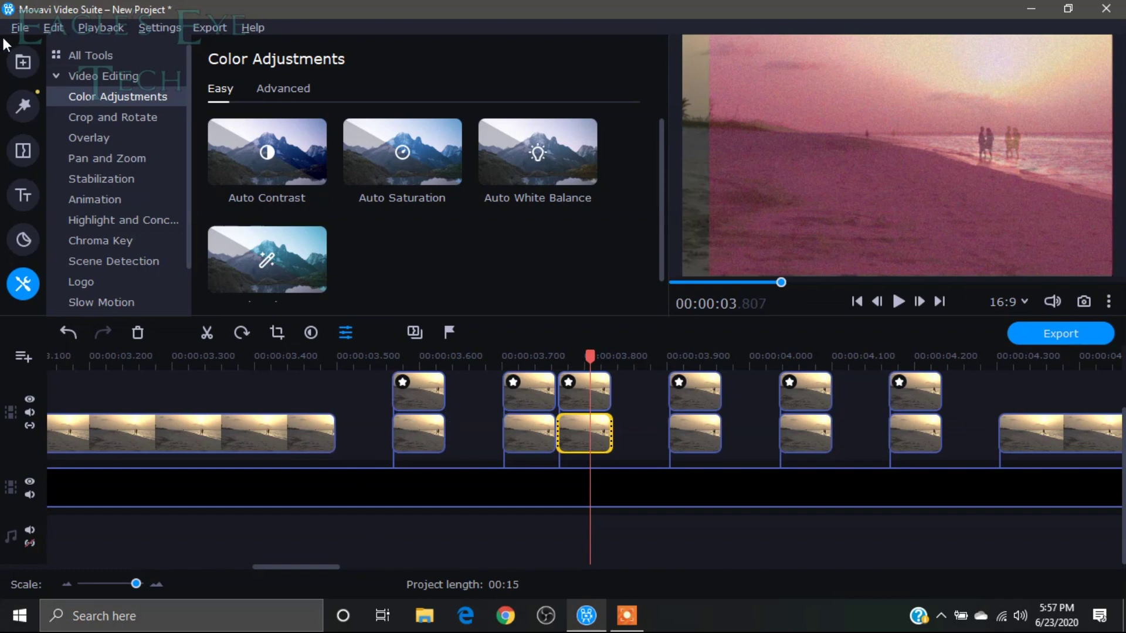
# Import the Glitches Sounds mp3 from Downloads and drop it onto the audio track
pyautogui.click(23, 62)
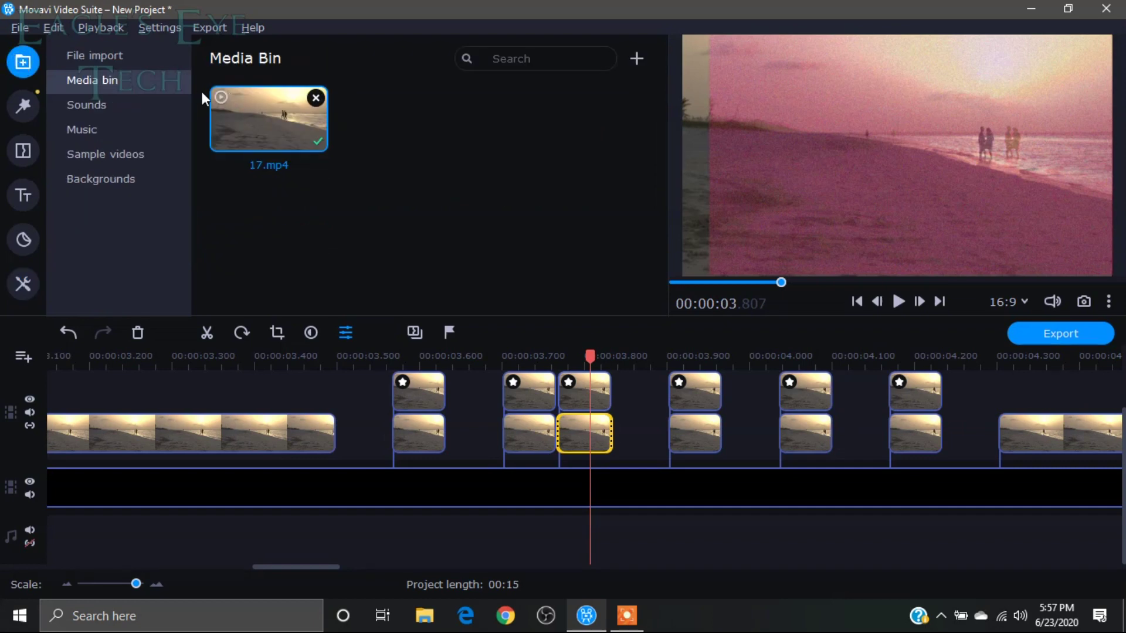
pyautogui.click(109, 57)
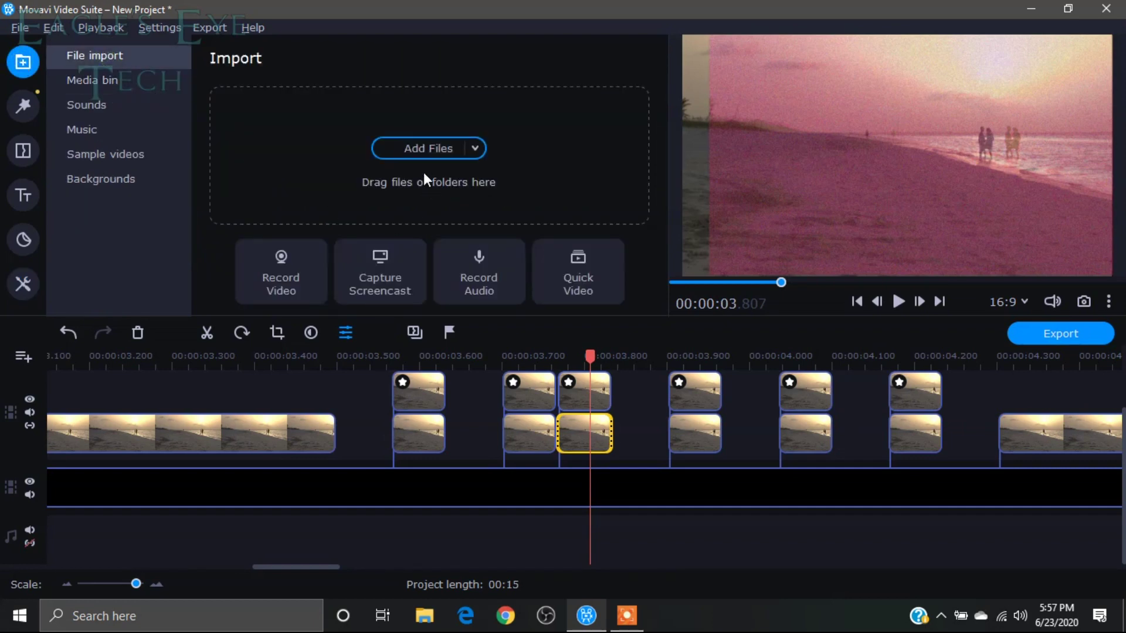
pyautogui.click(423, 147)
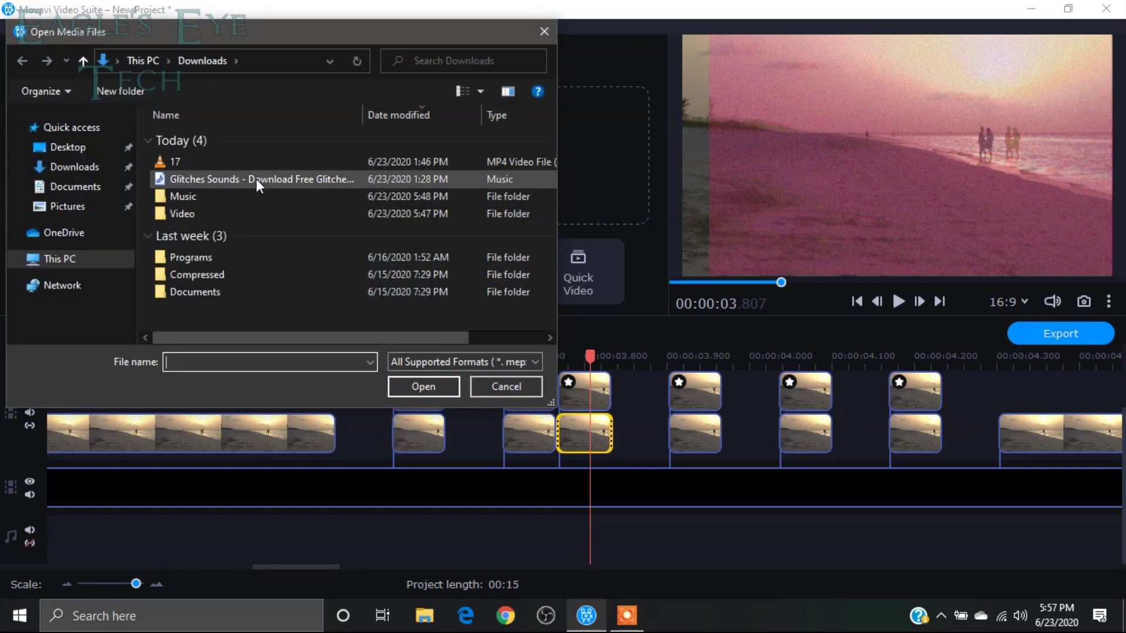
pyautogui.doubleClick(255, 178)
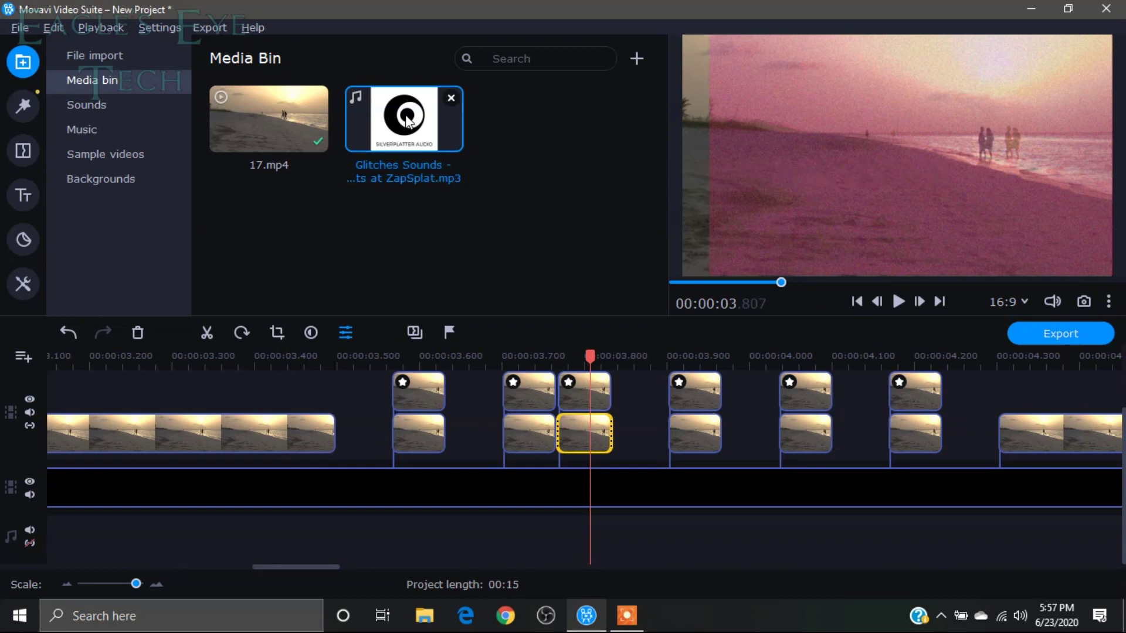
pyautogui.moveTo(408, 121); pyautogui.dragTo(411, 515)
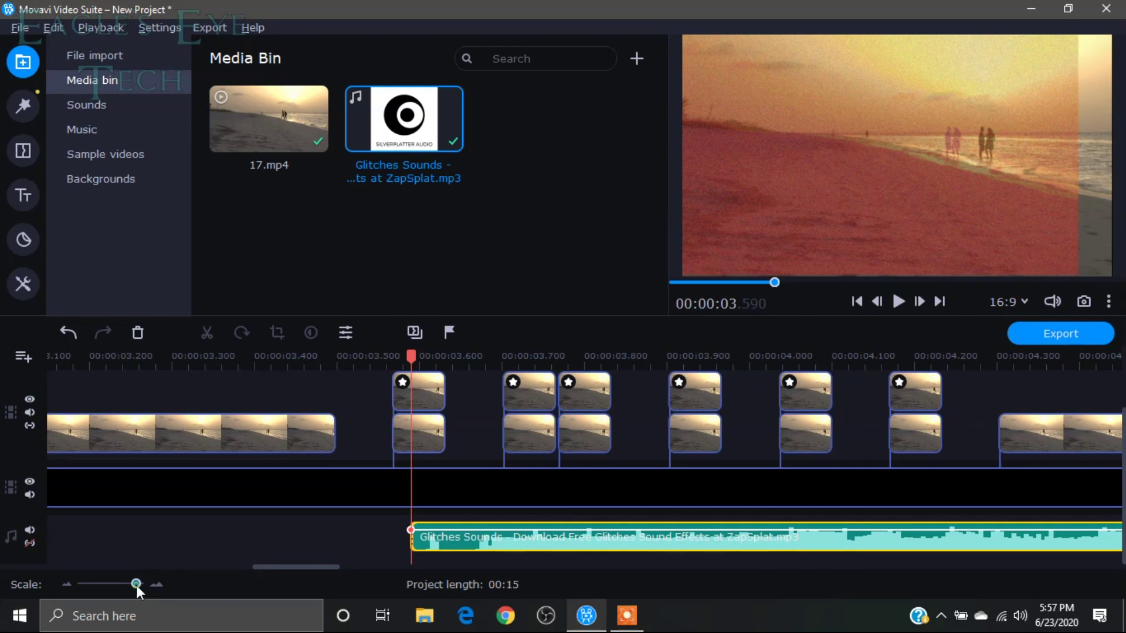
# Position the glitch sound to start with the glitch frames at about 3.5 seconds
pyautogui.moveTo(136, 585); pyautogui.dragTo(131, 586)
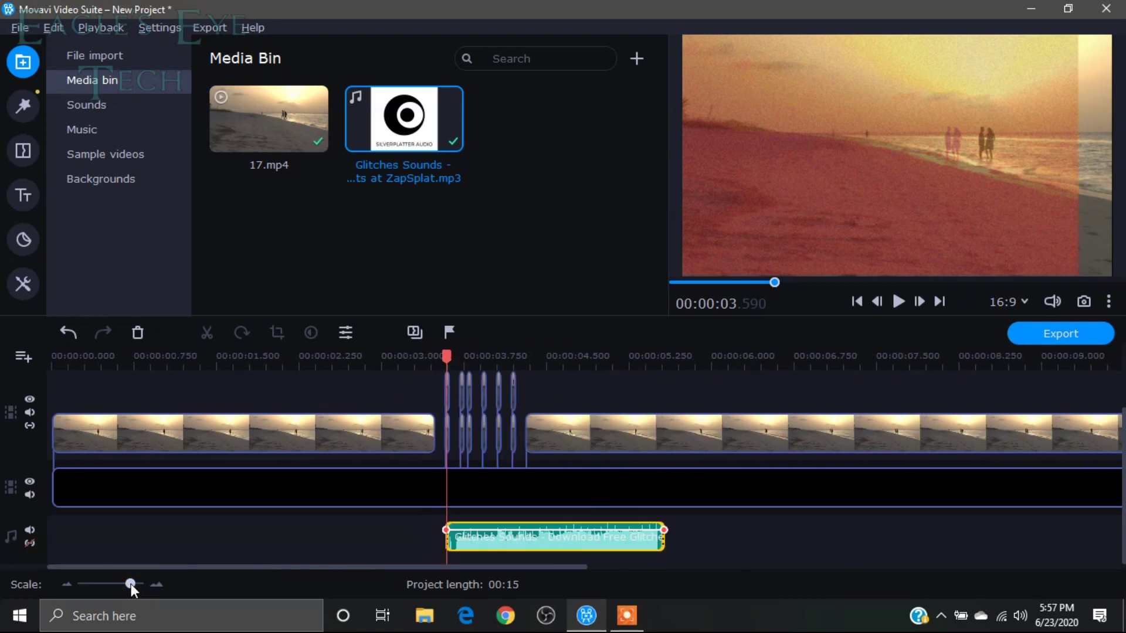
pyautogui.moveTo(521, 539); pyautogui.dragTo(497, 538)
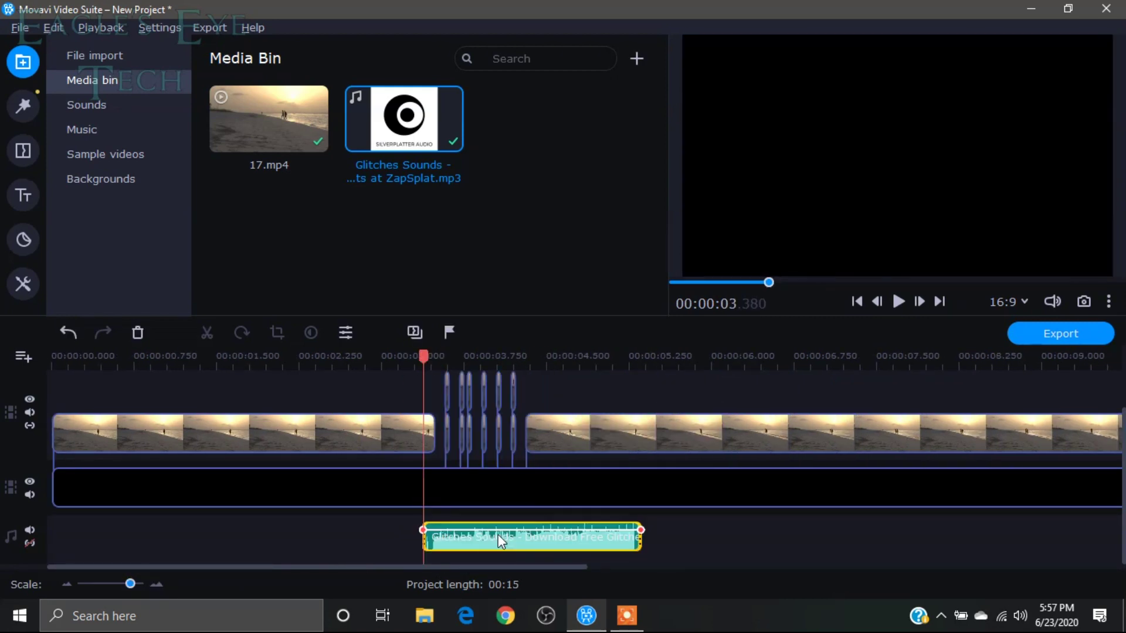
pyautogui.click(497, 533)
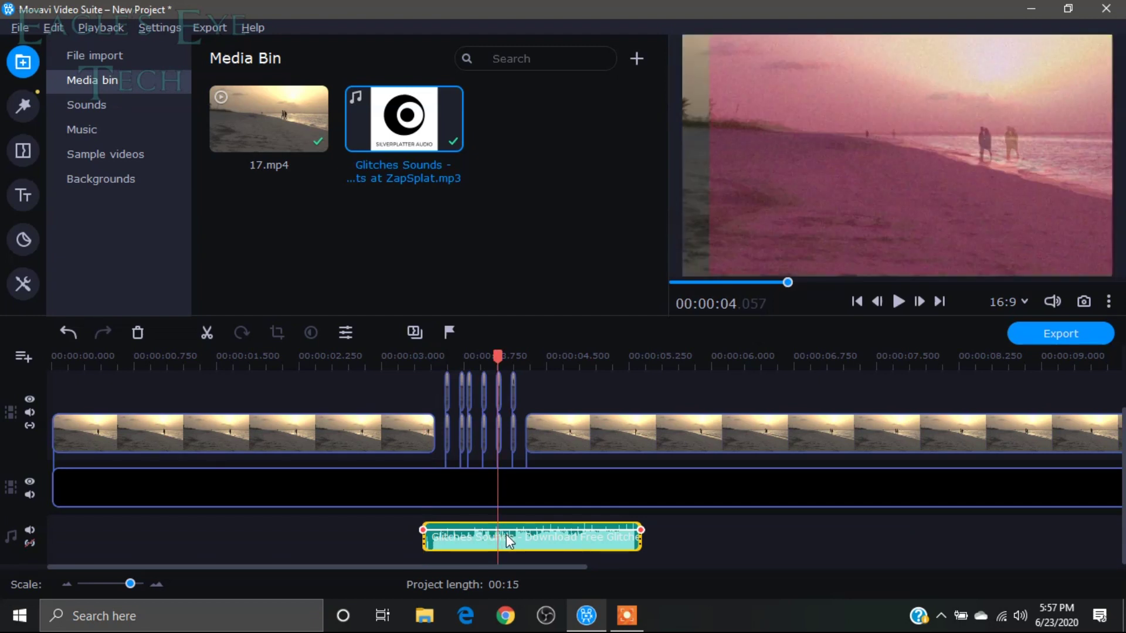
pyautogui.click(481, 538)
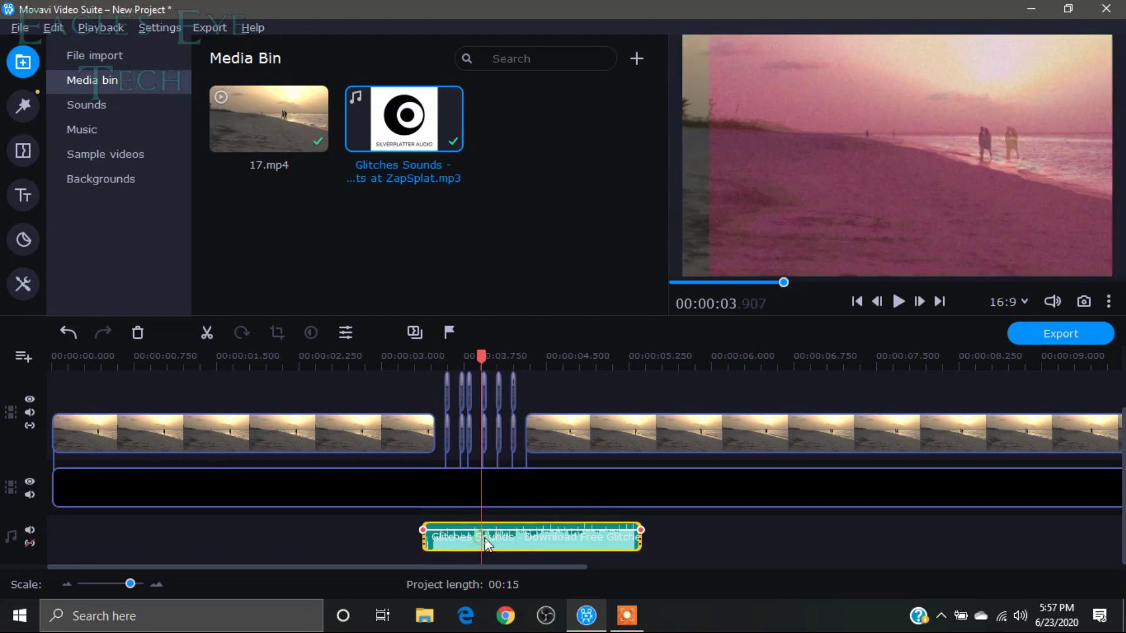
pyautogui.hotkey('ctrl', 'z')
pyautogui.hotkey('ctrl', 'y')
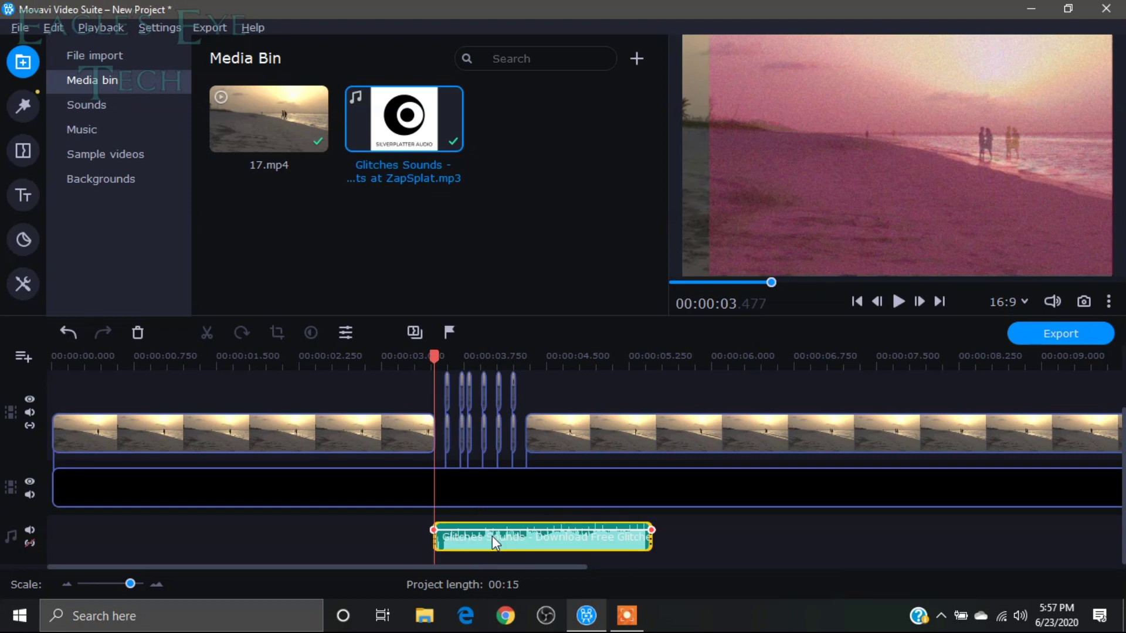
pyautogui.click(491, 536)
pyautogui.hotkey('ctrl', 'z')
pyautogui.hotkey('ctrl', 'y')
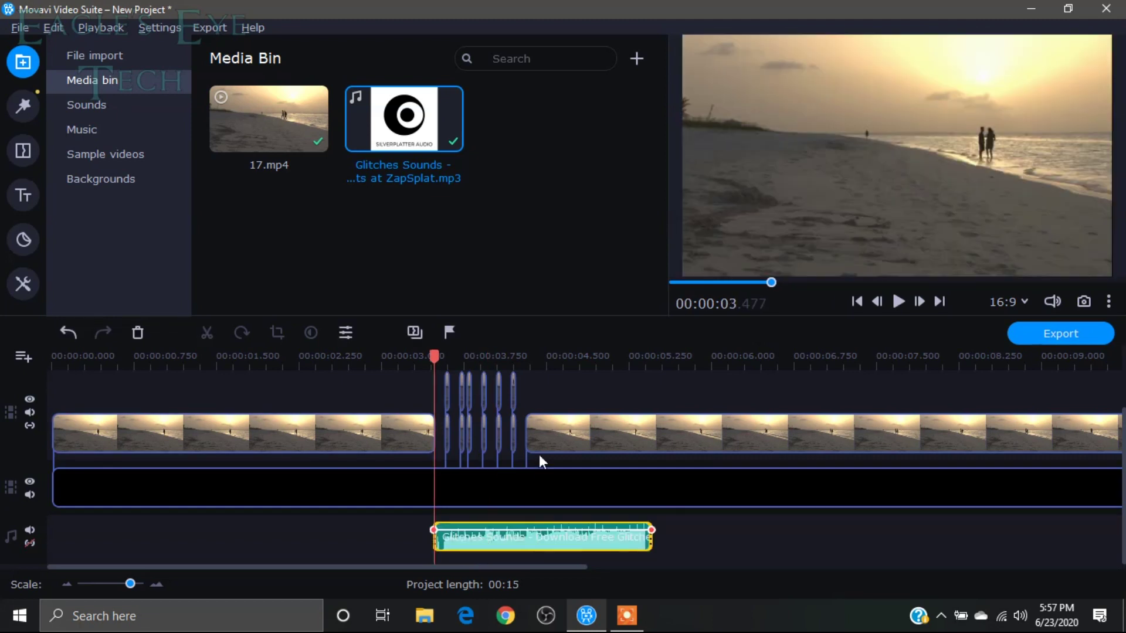
# Split the sound where the glitch frames end, around 4.3 seconds, and delete the leftover piece
pyautogui.click(535, 436)
pyautogui.click(526, 435)
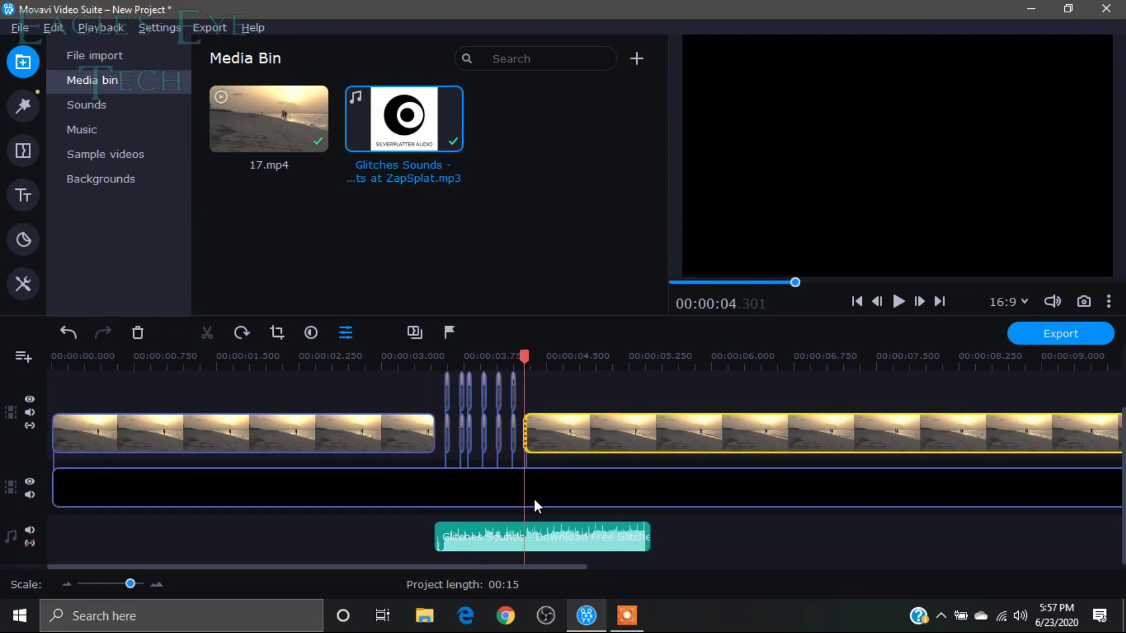
pyautogui.hotkey('ctrl', 'b')
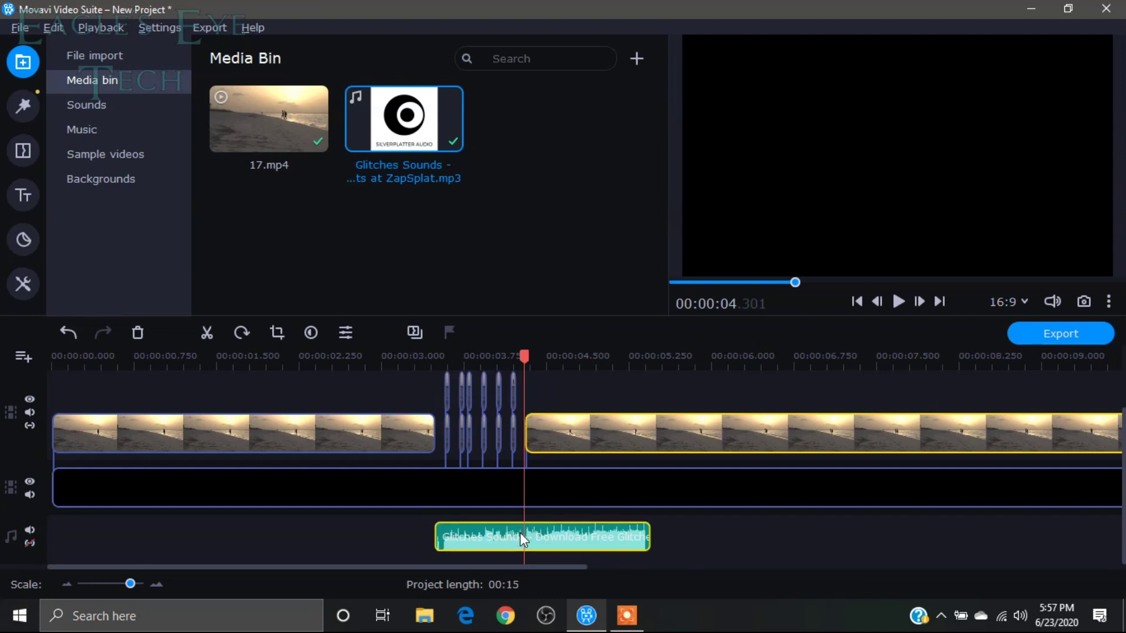
pyautogui.click(562, 533)
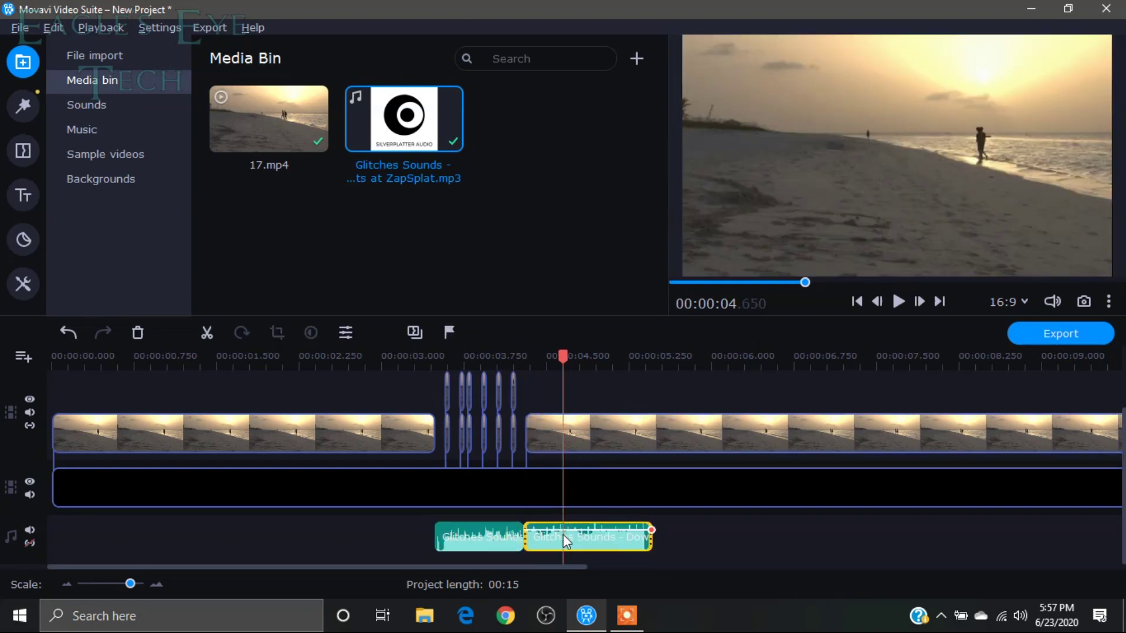
pyautogui.press('Delete')
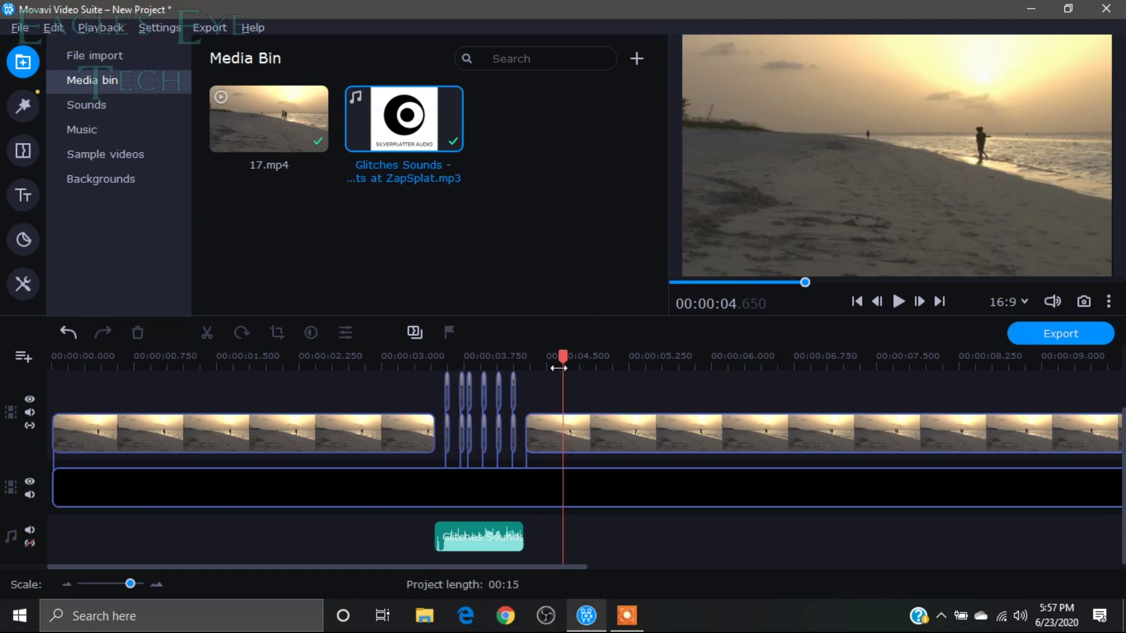
# Play back the glitch section from its start, then bring up the MP4 export window
pyautogui.click(427, 397)
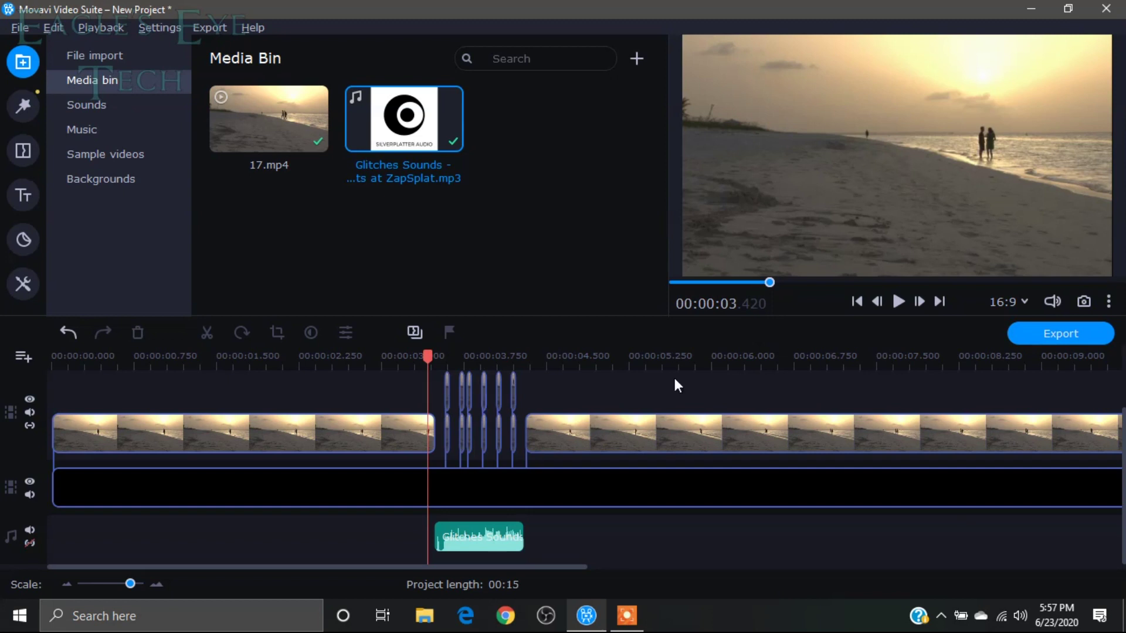
pyautogui.click(898, 301)
pyautogui.click(898, 300)
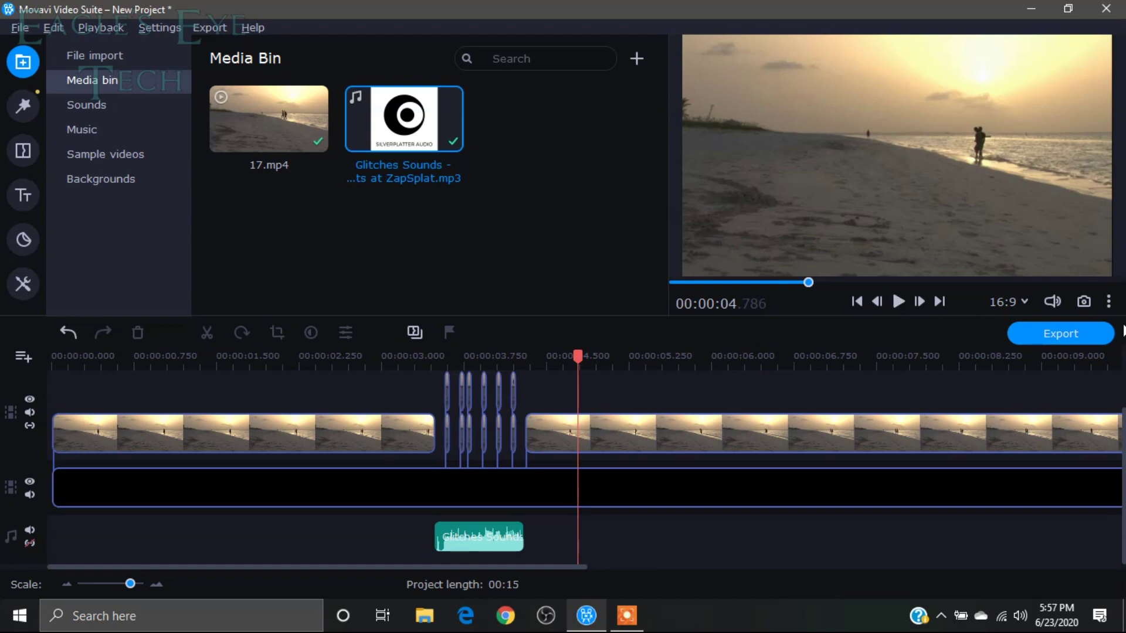
pyautogui.click(1089, 332)
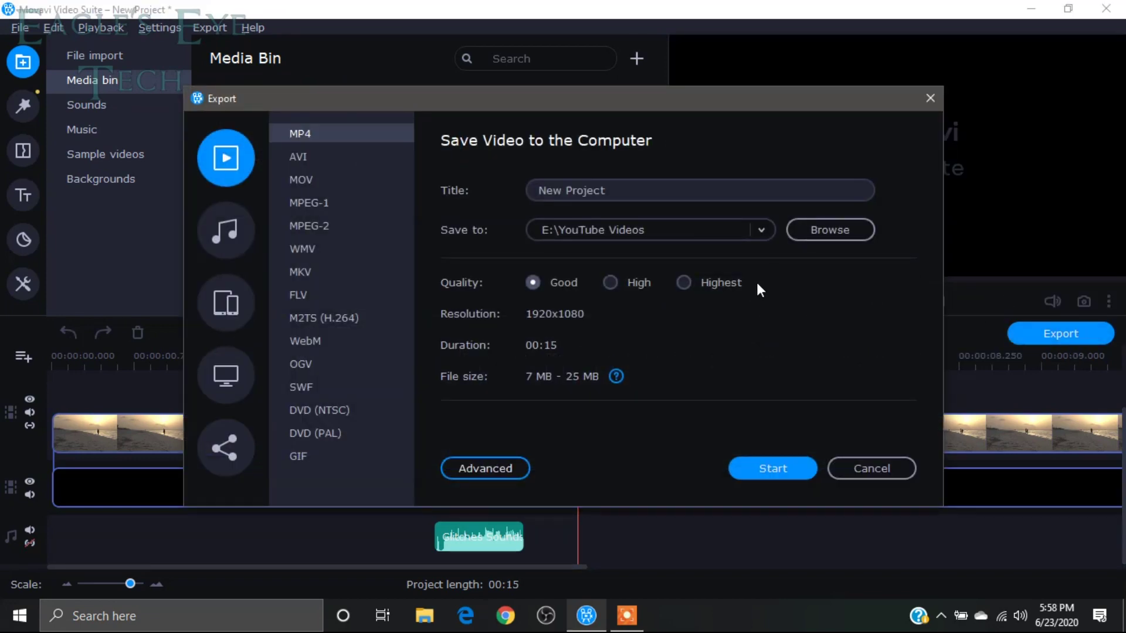
# Export the project as MP4 to the Desktop at Highest quality
pyautogui.click(761, 230)
pyautogui.click(829, 230)
pyautogui.click(259, 258)
pyautogui.click(600, 478)
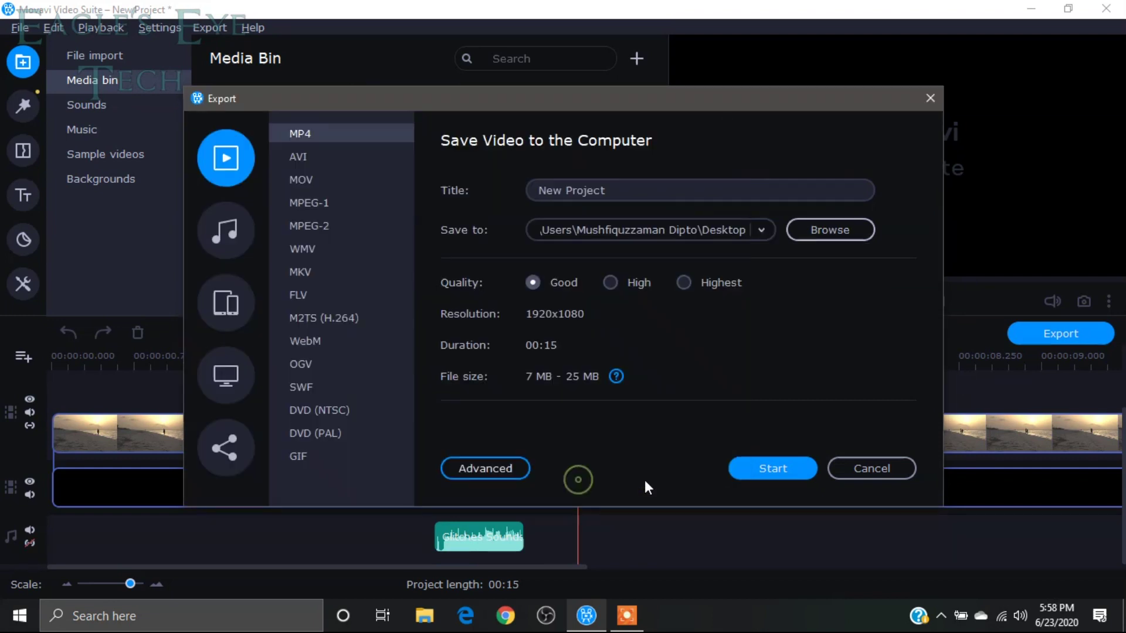
pyautogui.click(692, 283)
pyautogui.click(785, 473)
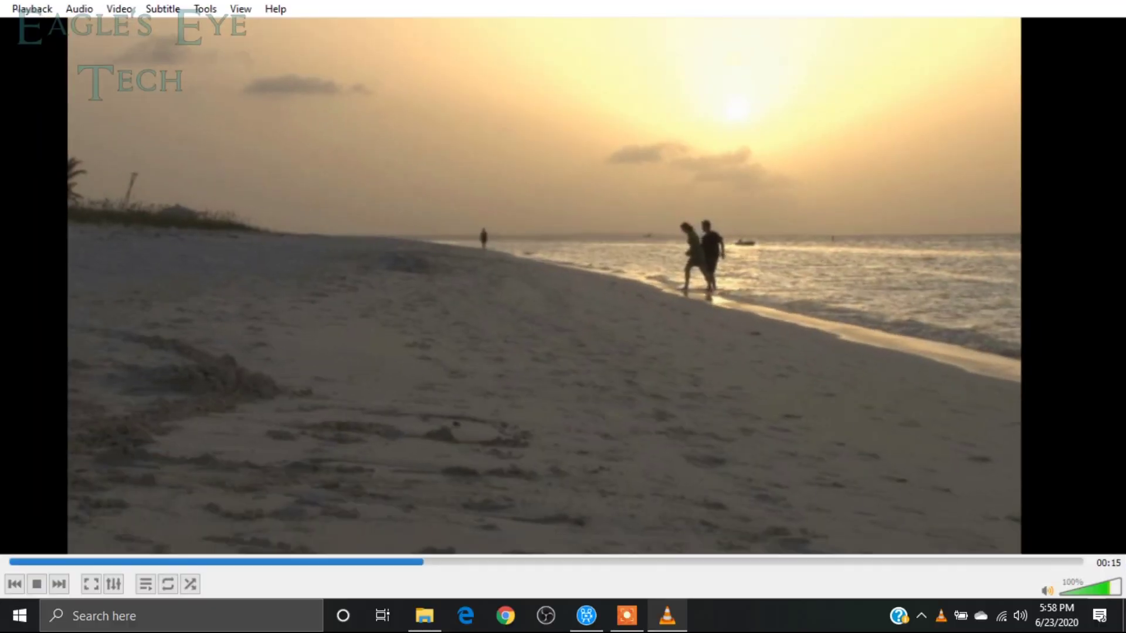
# Pause the exported New Project.mp4 playback and minimise the player and File Explorer
pyautogui.press('space')
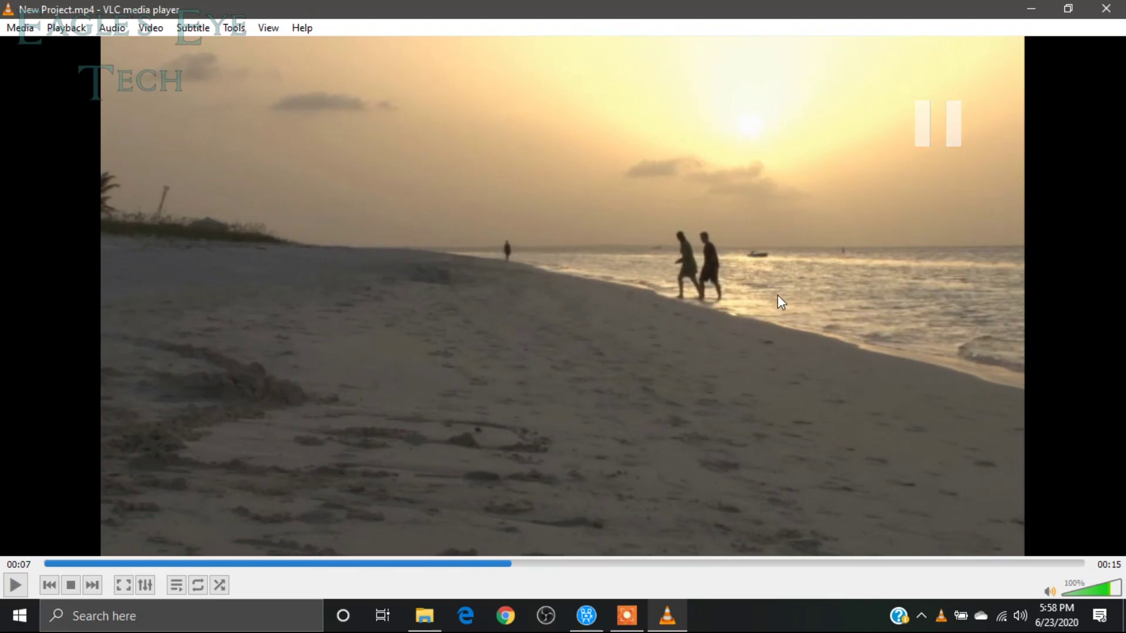
pyautogui.click(1023, 16)
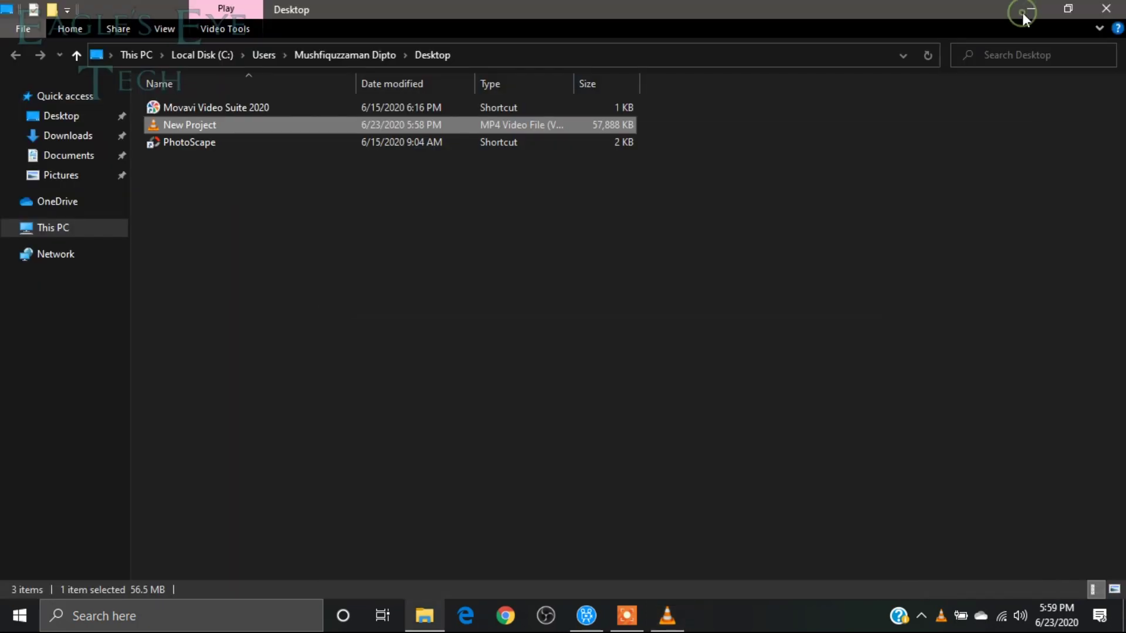
pyautogui.click(1023, 13)
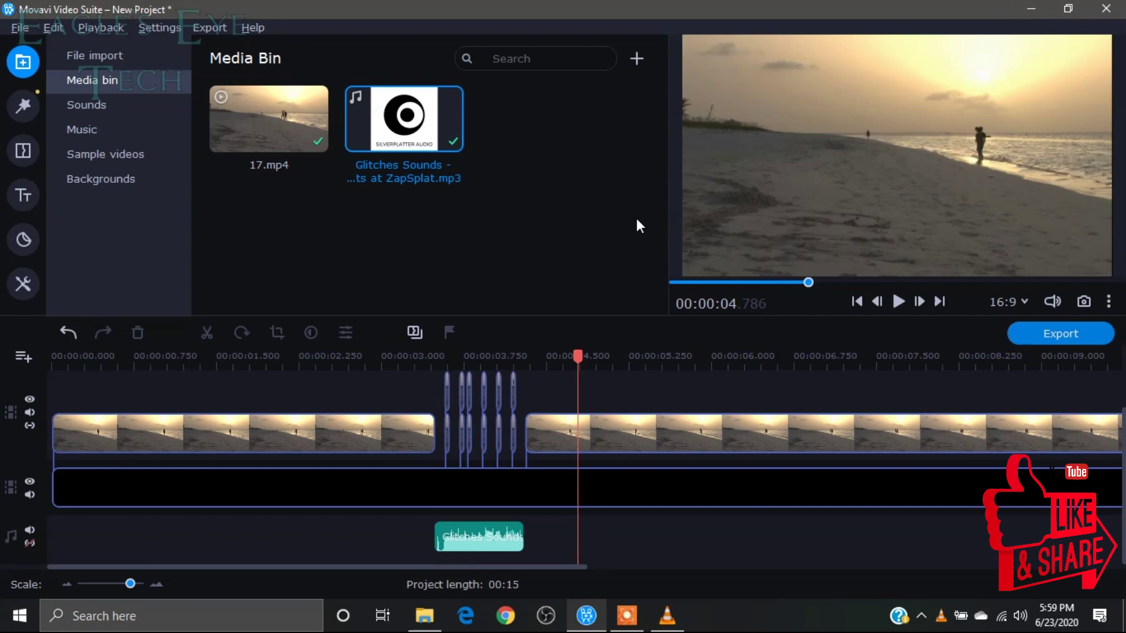